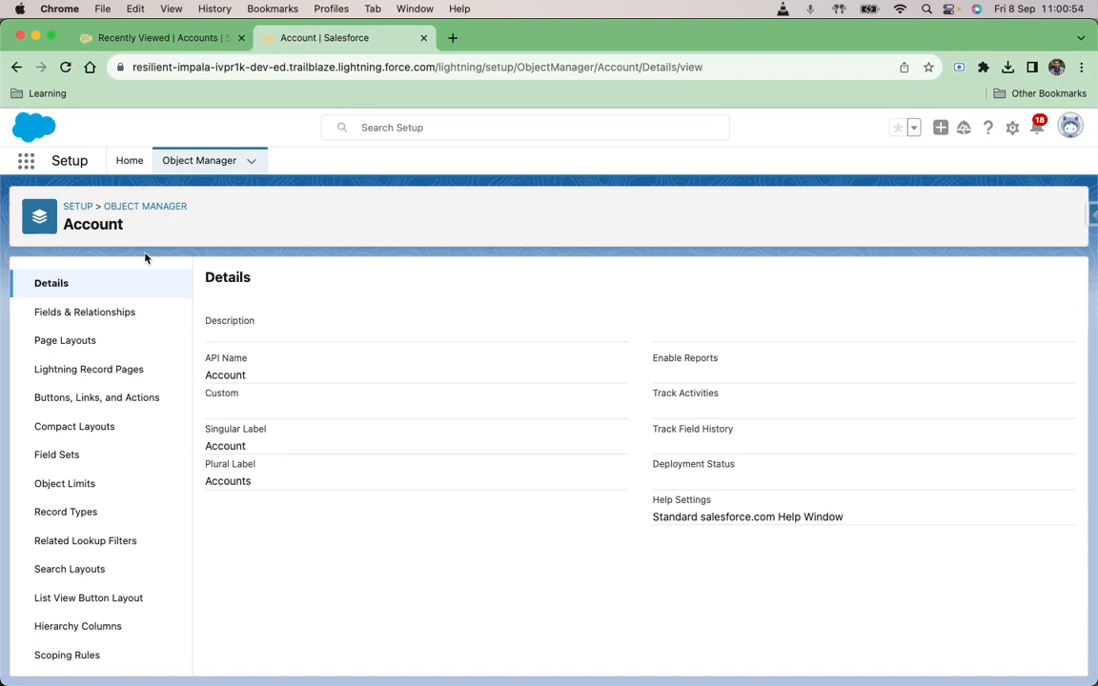
Step: Start a new record type for the Account object with the label Customer Acc and the name Customer_Acc
left_click(84, 512)
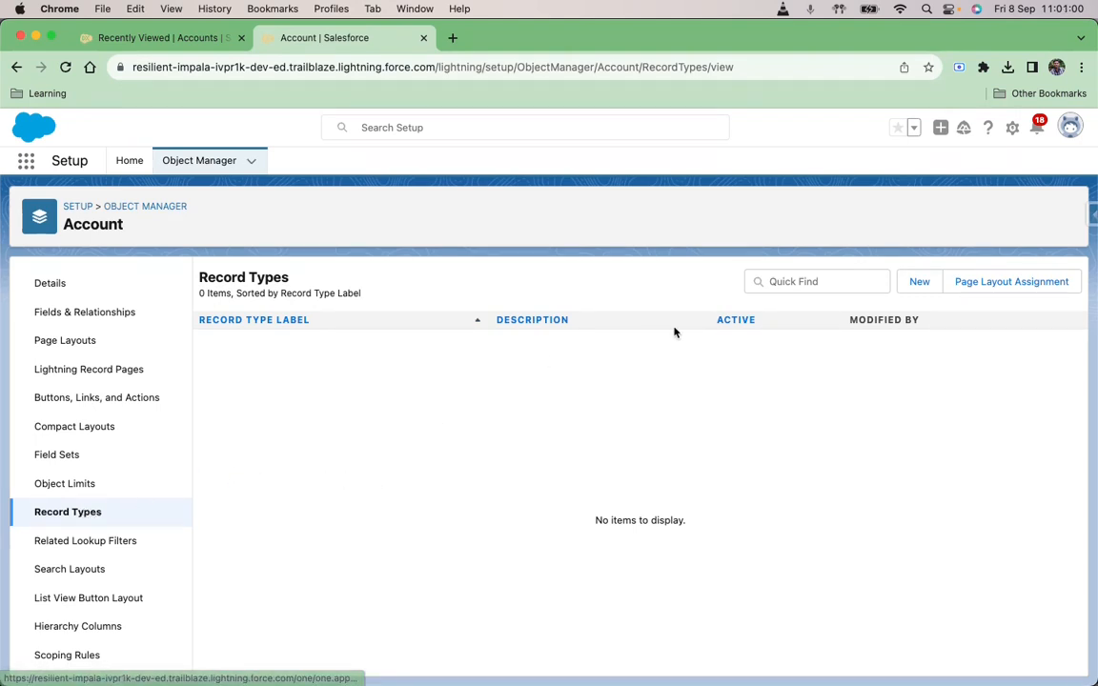
left_click(917, 282)
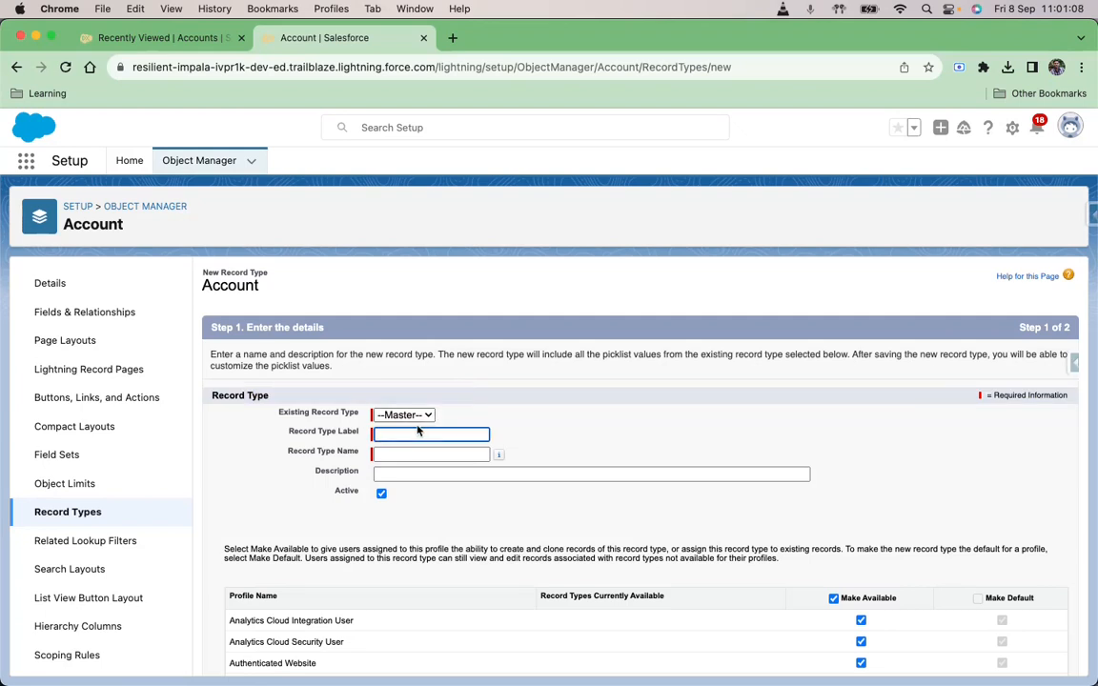
type("Customer Acc")
scroll(580, 445, "down", 1)
left_click(577, 472)
scroll(576, 473, "down", 1)
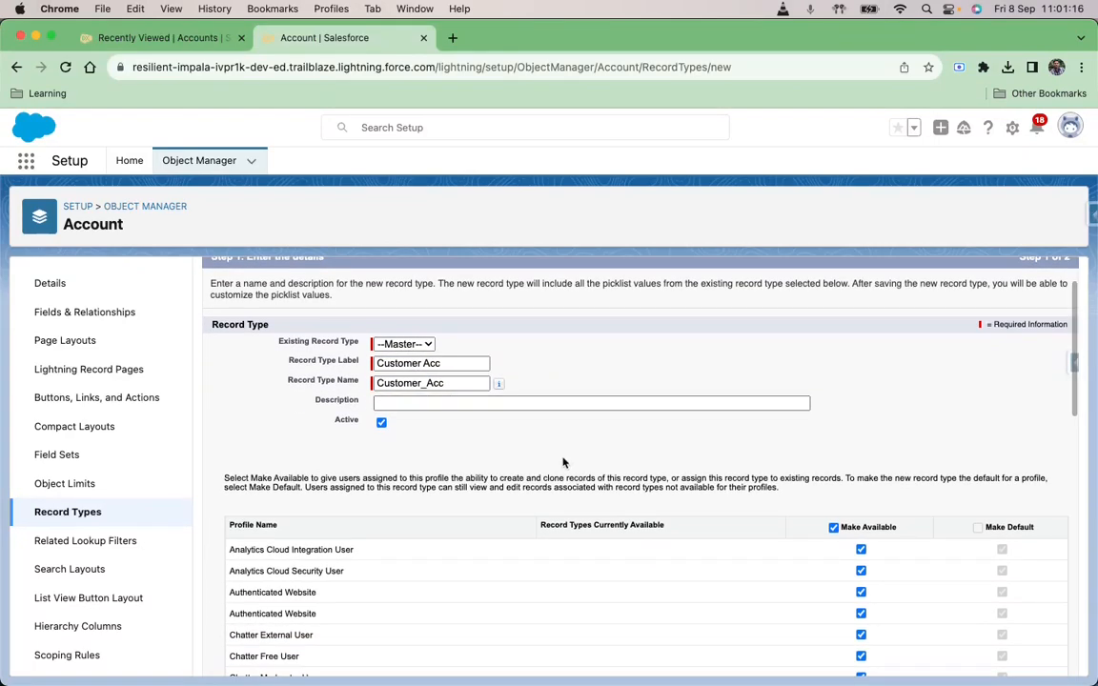
Step: Review the profile availability and default settings for Customer Acc, keep them as they are, and continue to page layout assignment
scroll(563, 462, "down", 2)
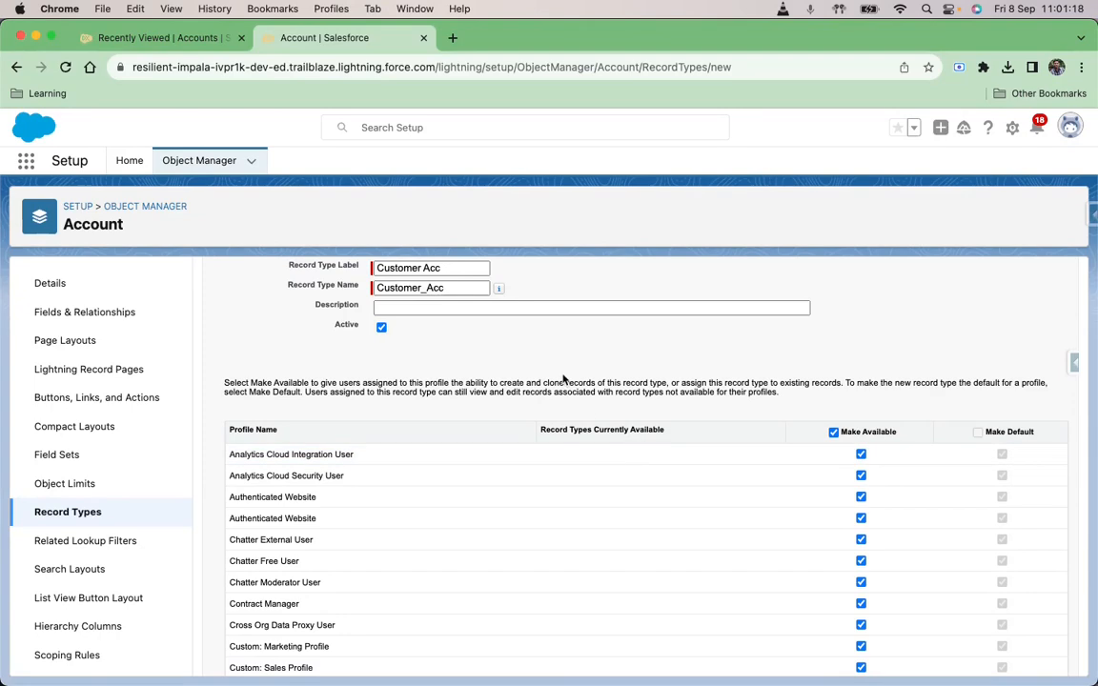
scroll(551, 379, "down", 1)
scroll(551, 379, "up", 1)
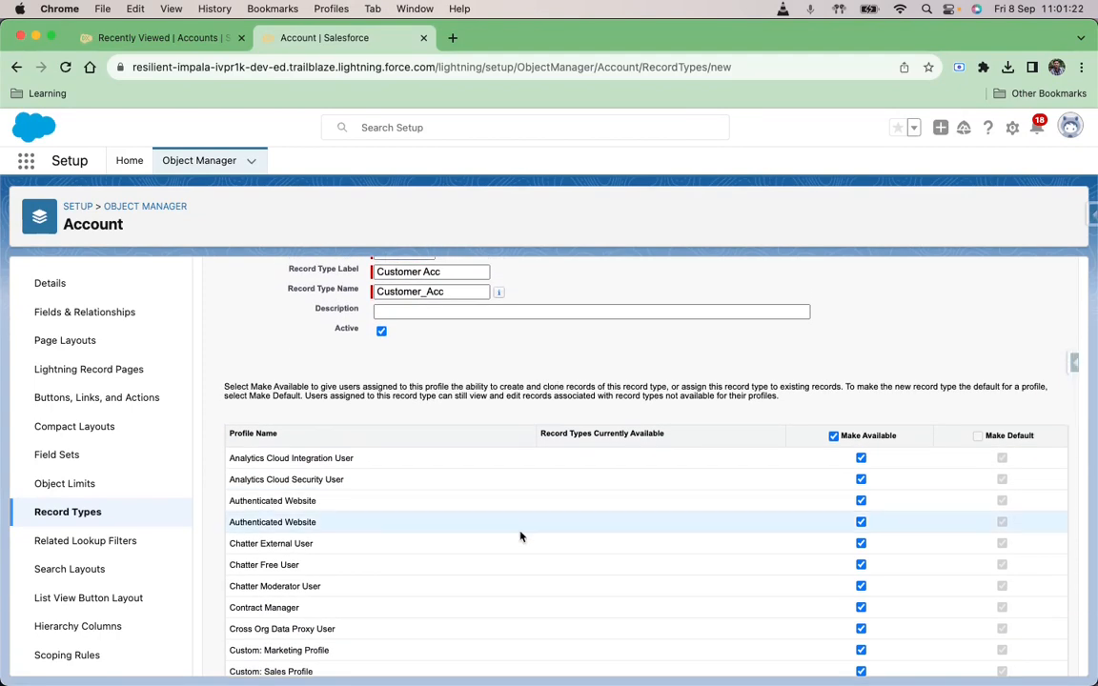
scroll(519, 533, "down", 10)
scroll(520, 537, "up", 9)
scroll(520, 537, "up", 3)
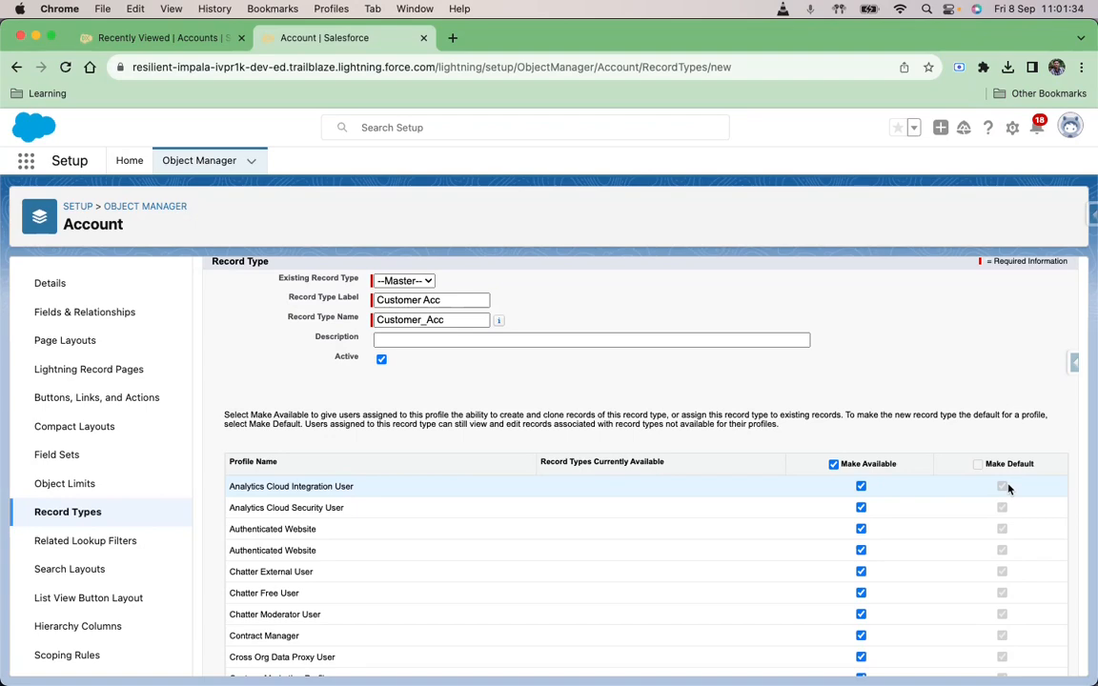
scroll(1008, 488, "down", 10)
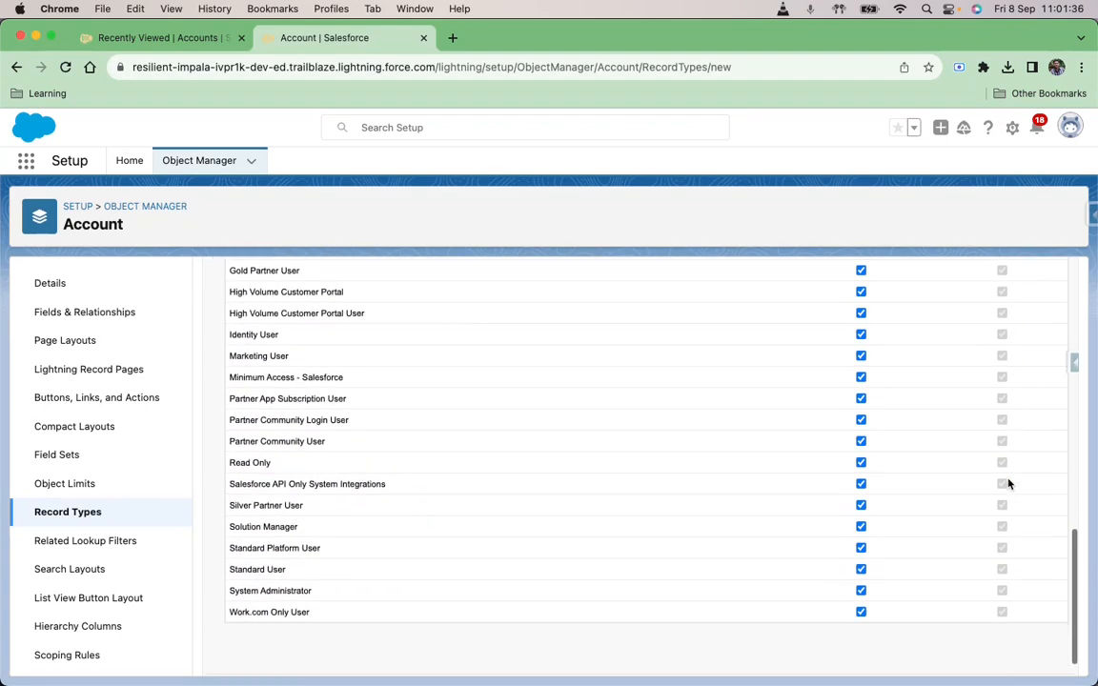
left_click(1024, 657)
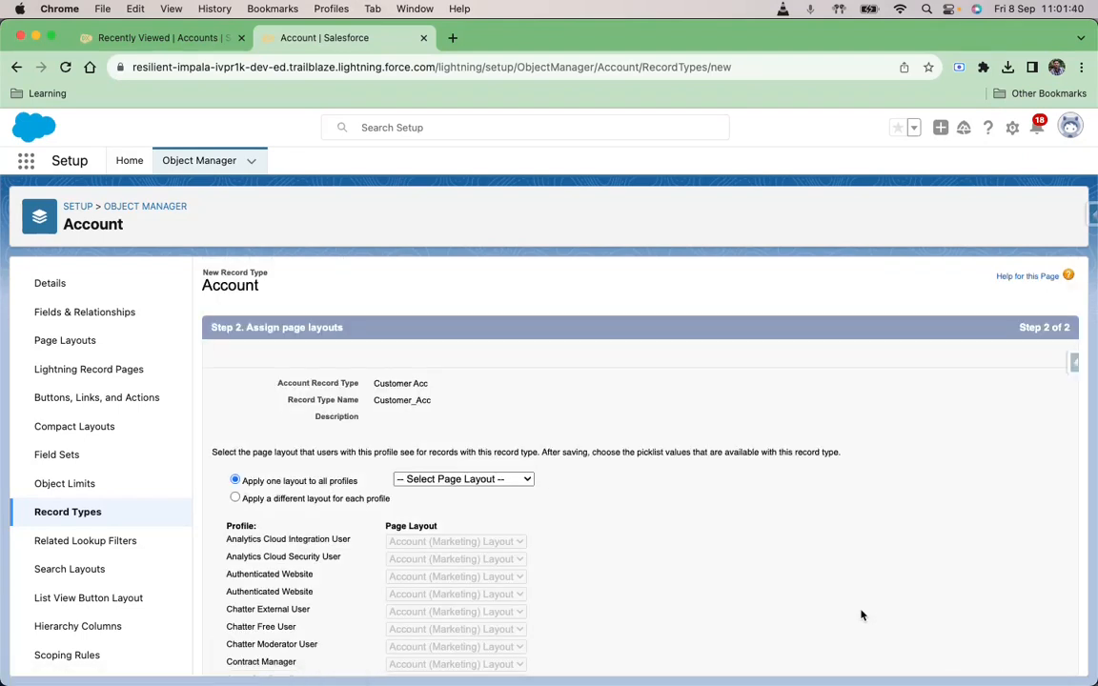
Step: Apply Account Layout to all profiles for the Customer Acc record type and save it
scroll(799, 558, "down", 1)
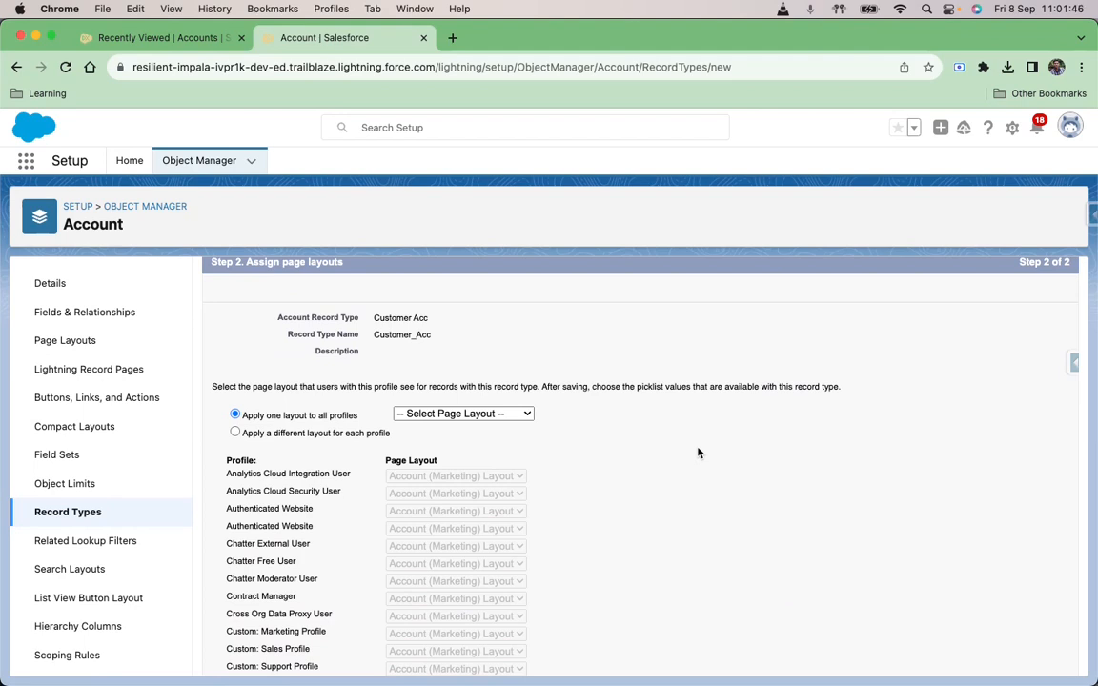
left_click(235, 433)
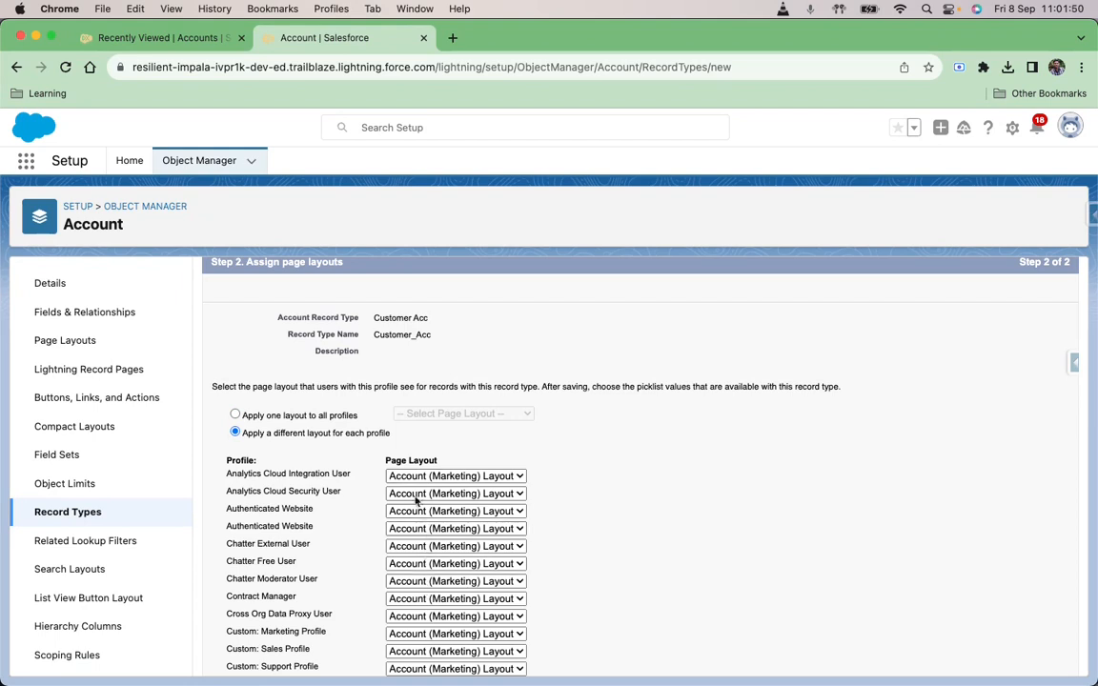
left_click(235, 414)
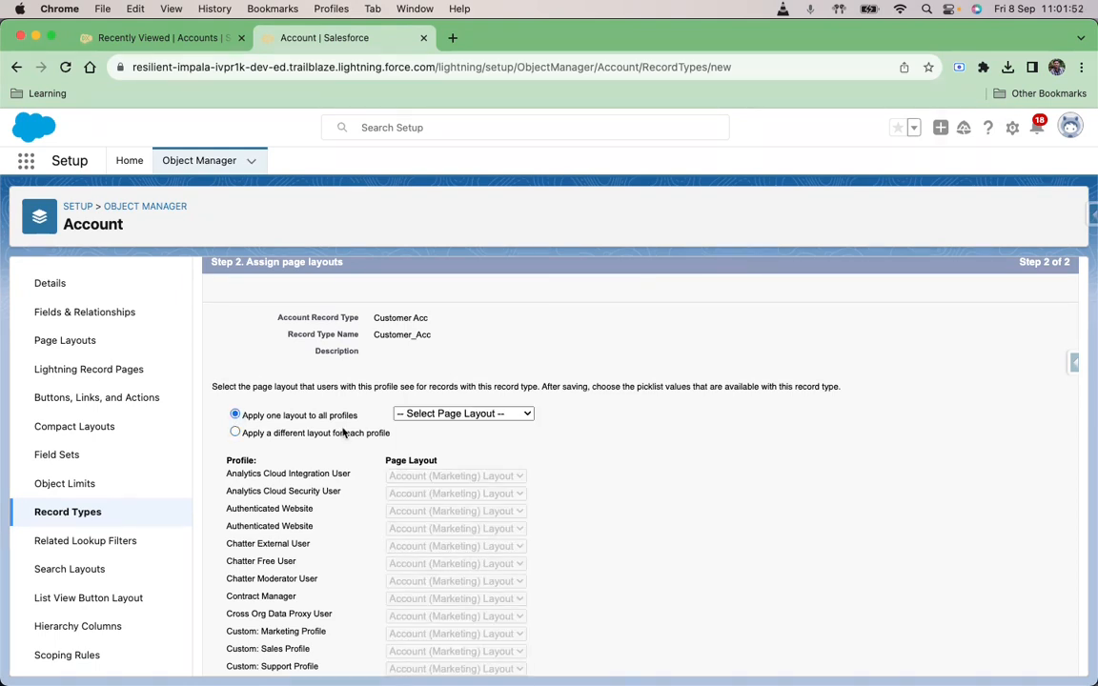
left_click(441, 418)
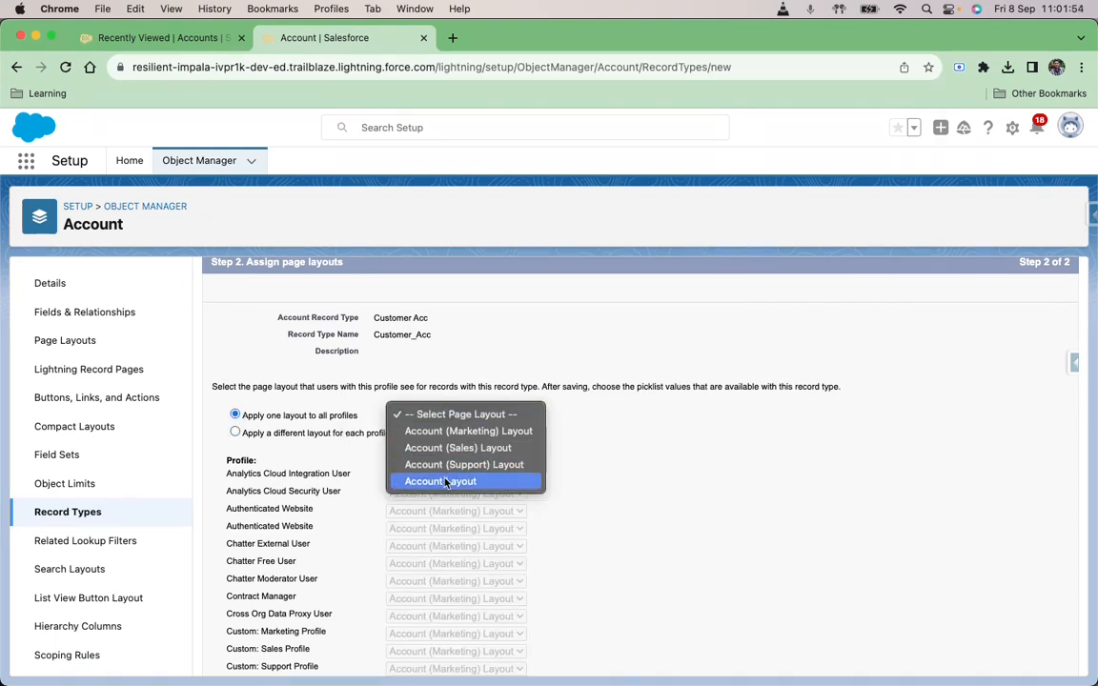
left_click(448, 480)
scroll(638, 554, "down", 10)
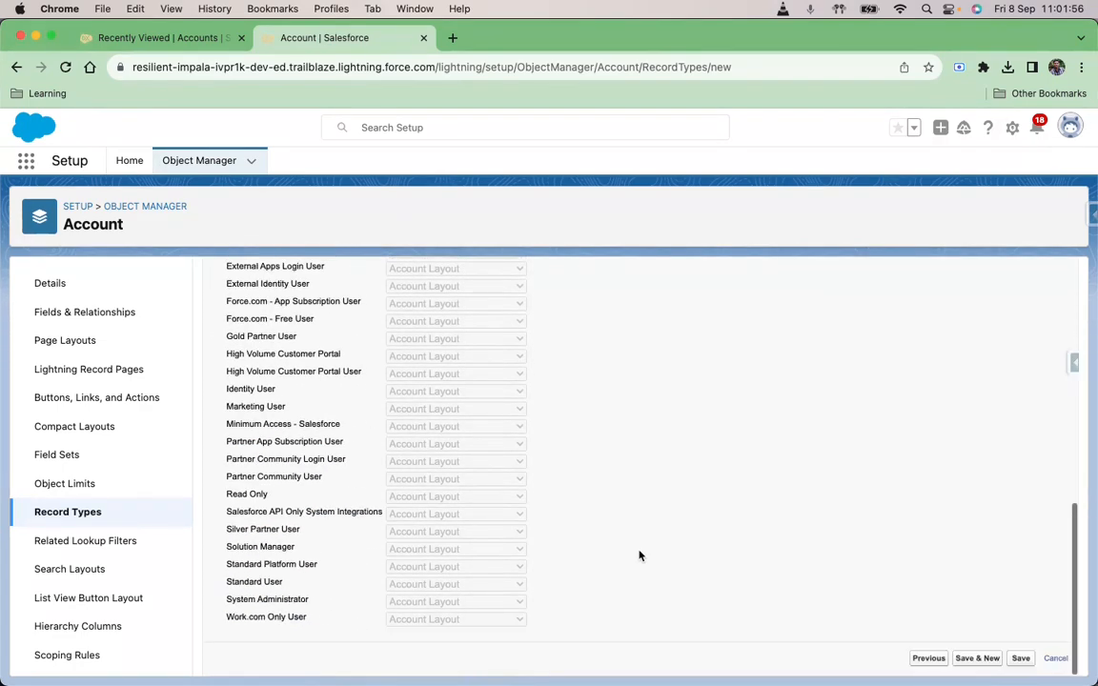
left_click(1023, 660)
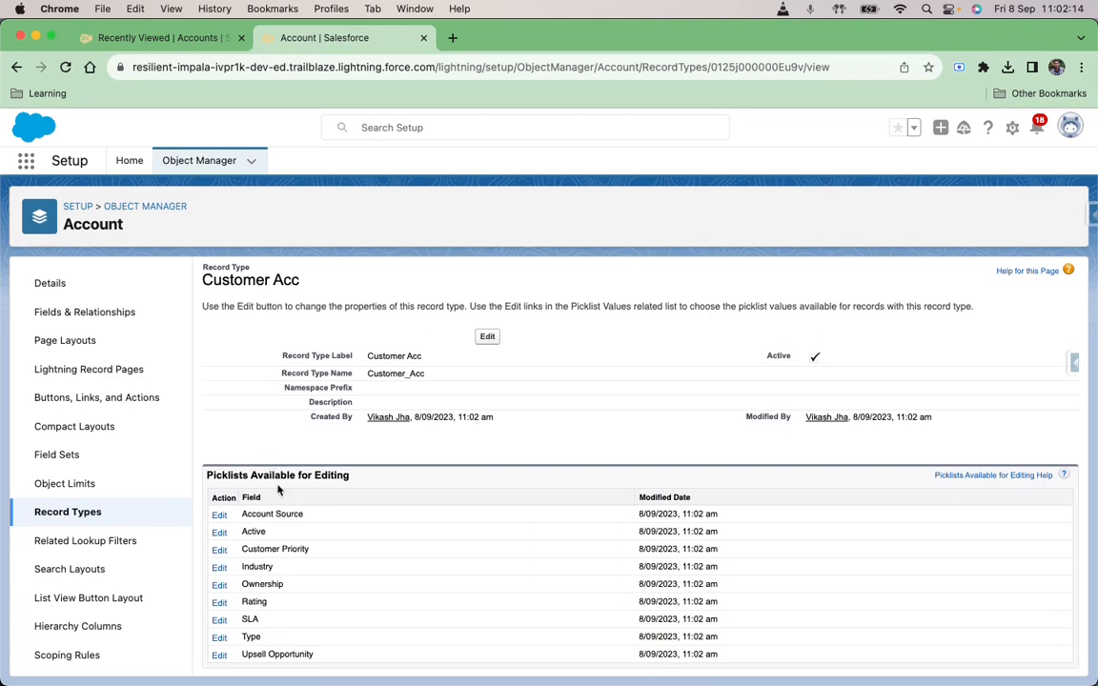
Step: Remove Prospect, Customer - Direct and Customer - Channel from the selected Type picklist values of Customer Acc
left_click(219, 639)
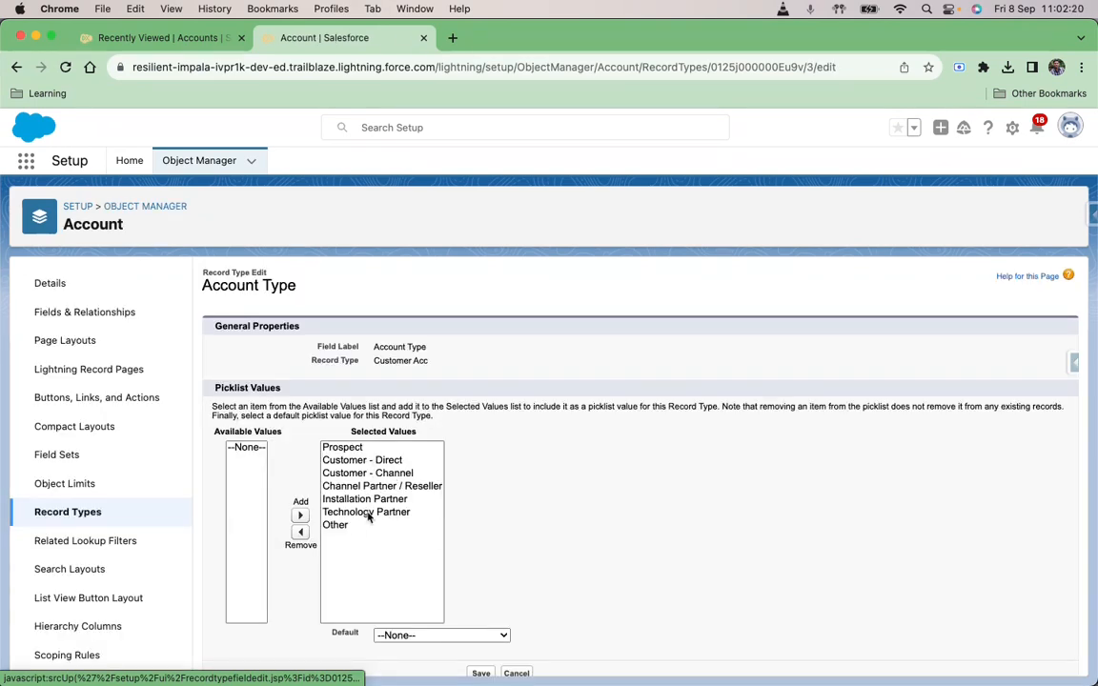
left_click(349, 449)
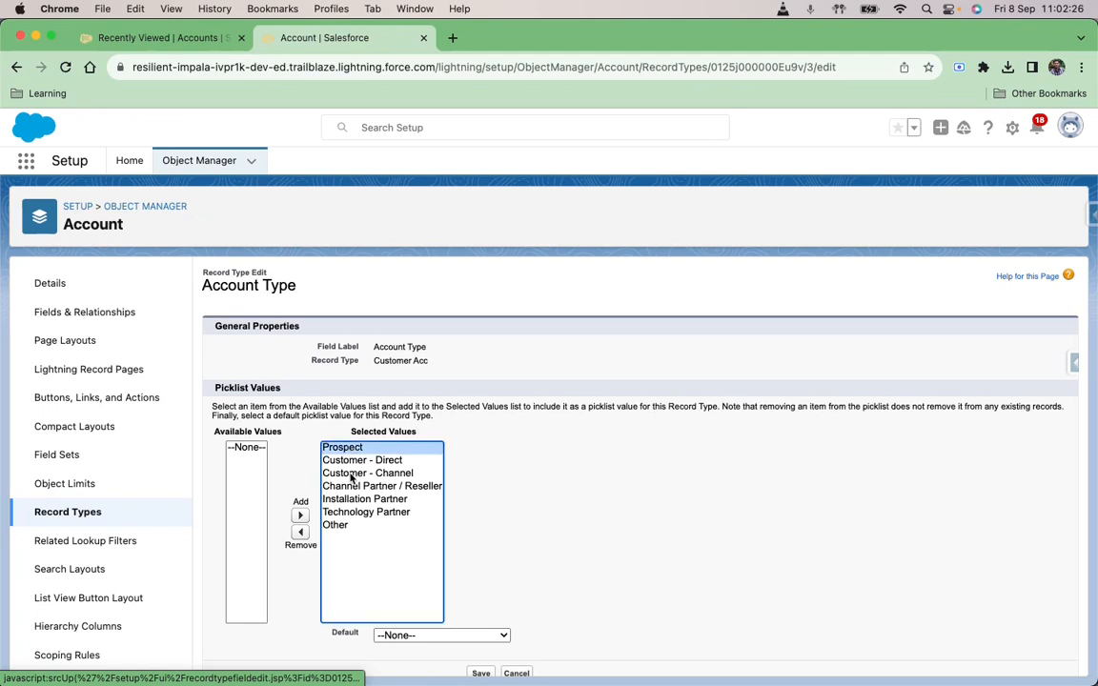
left_click(351, 474, "shift")
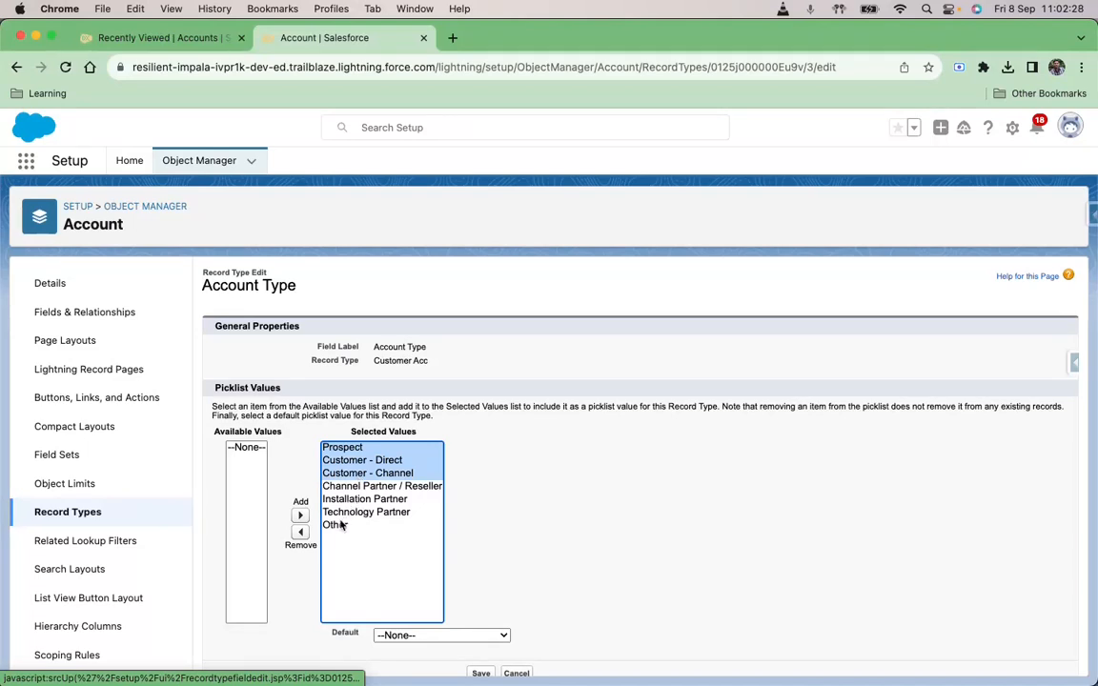
left_click(300, 532)
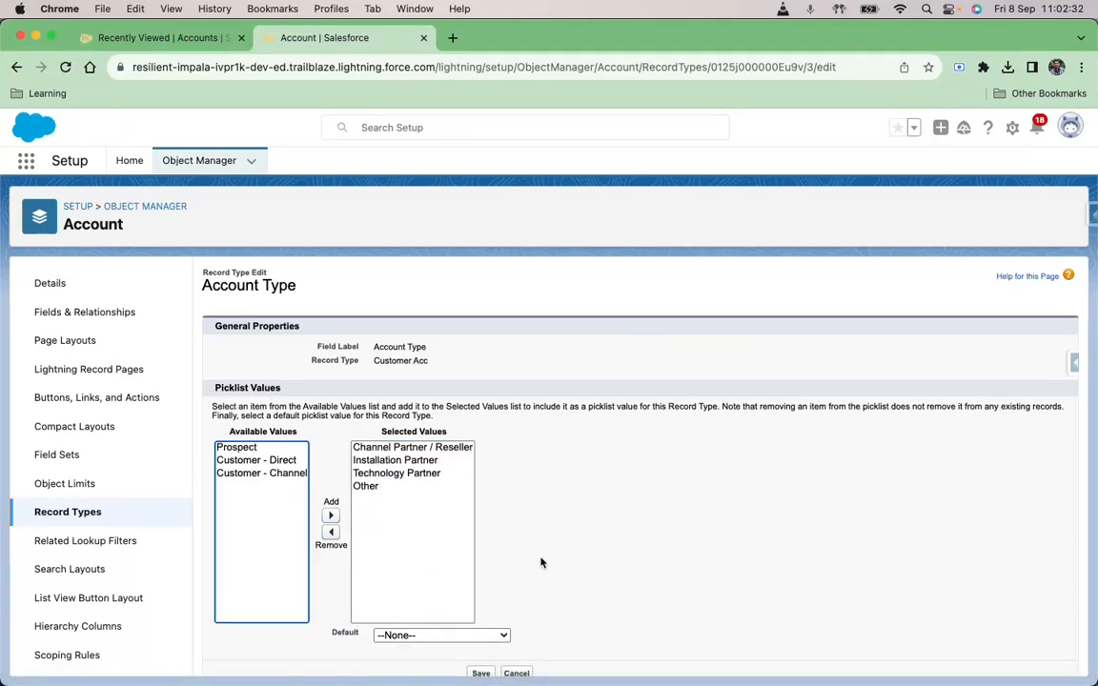
Step: Set Channel Partner / Reseller as the default Type value for Customer Acc and save the picklist
scroll(540, 563, "down", 1)
left_click(505, 618)
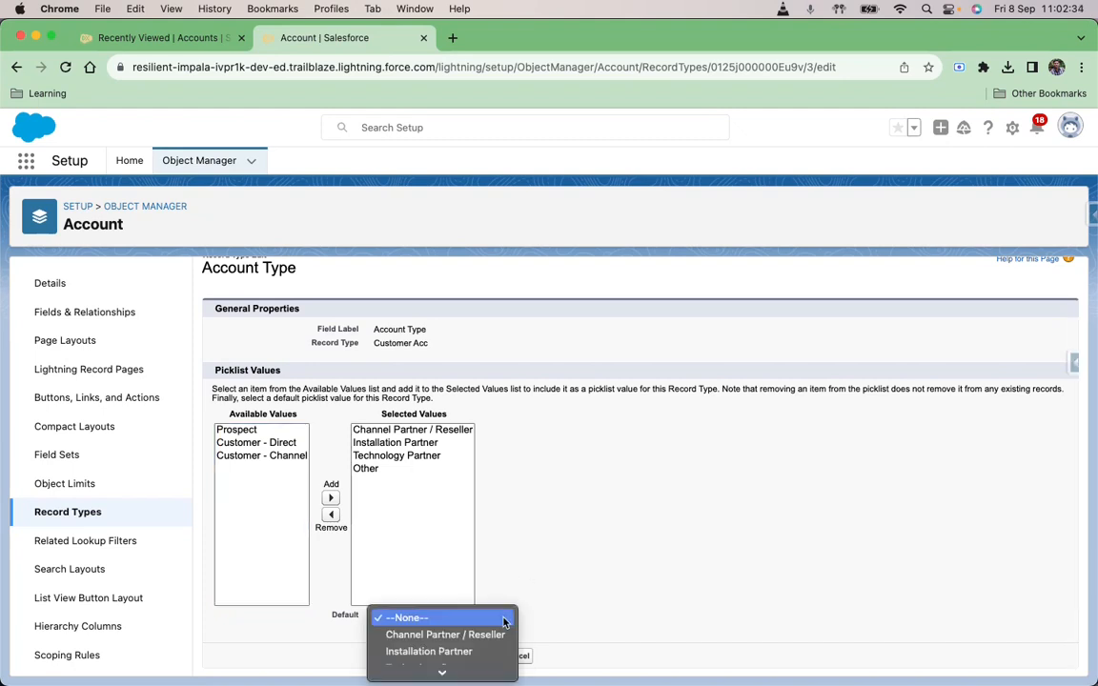
left_click(487, 635)
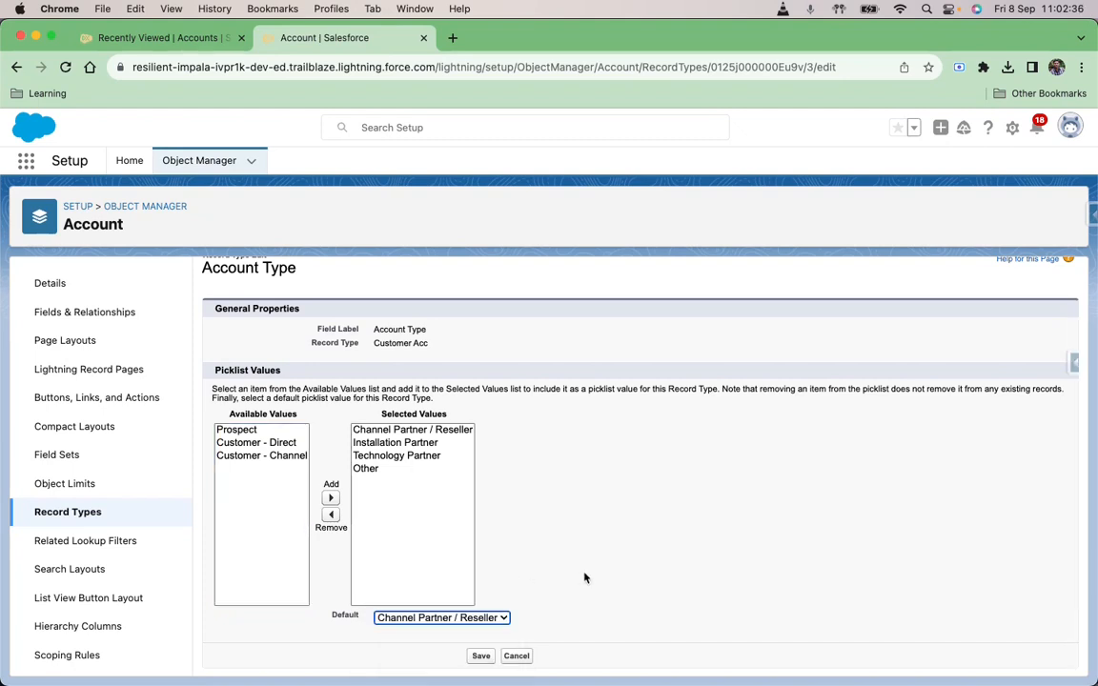
left_click(482, 658)
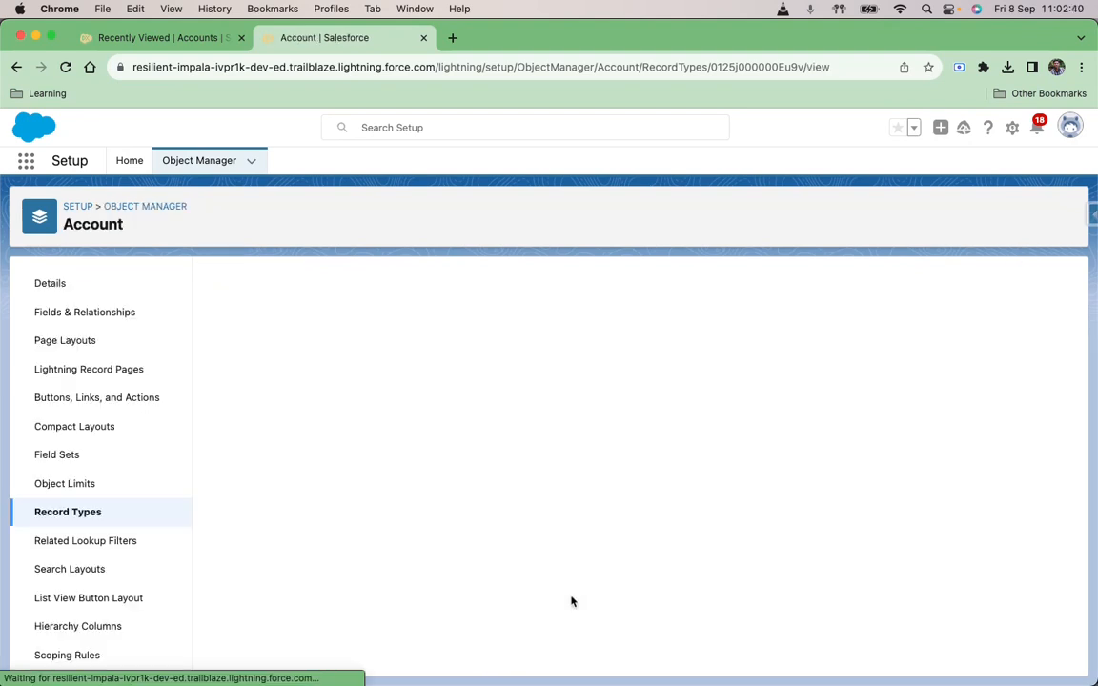
Step: Start another Account record type labelled Business Acc with the name Business_Acc, and make it active
left_click(96, 511)
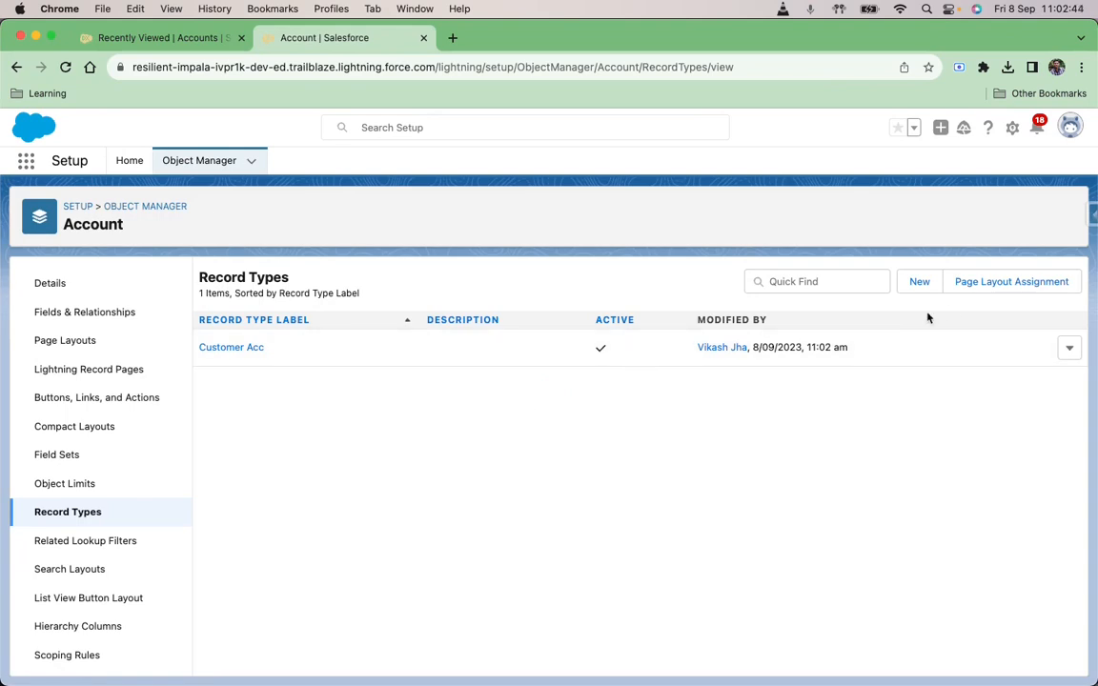
left_click(919, 282)
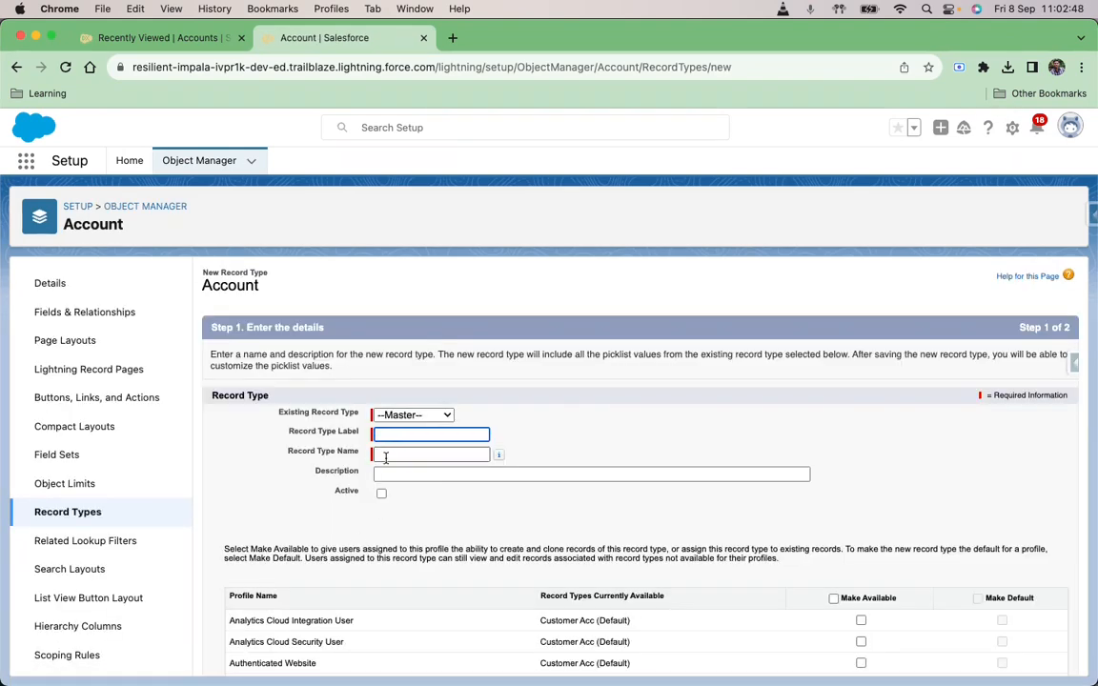
type("Business Acc")
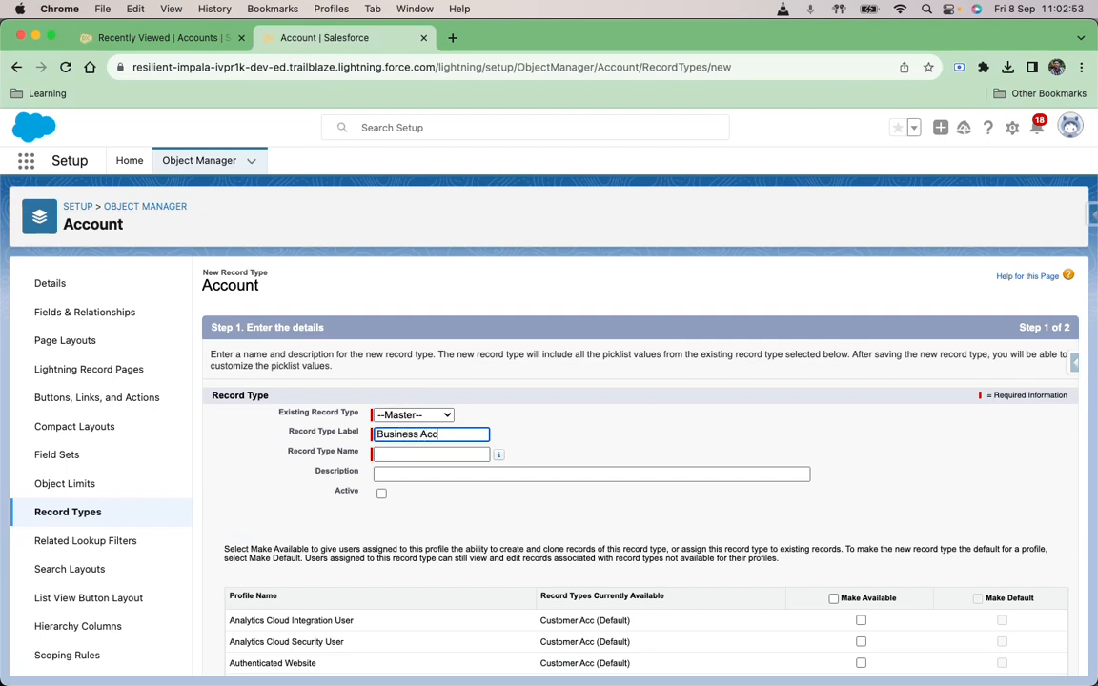
left_click(566, 429)
scroll(567, 429, "down", 2)
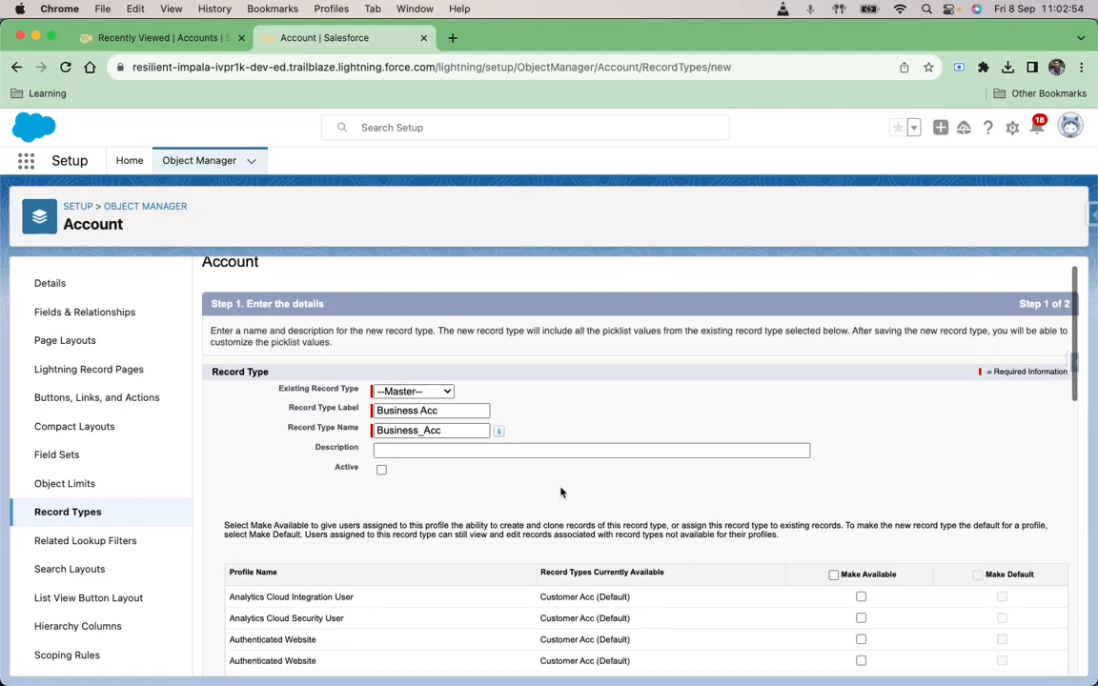
left_click(381, 458)
left_click(429, 440)
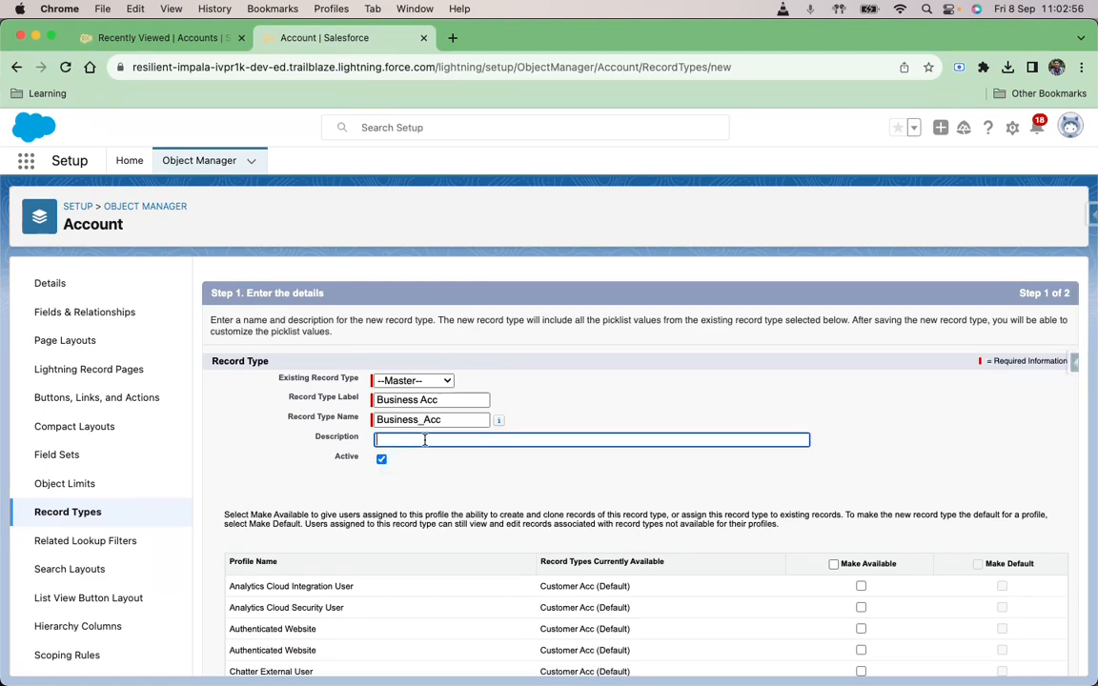
Step: Make Business Acc available to all profiles and default for System Administrator, and continue to page layout assignment
scroll(465, 476, "down", 3)
scroll(464, 475, "down", 1)
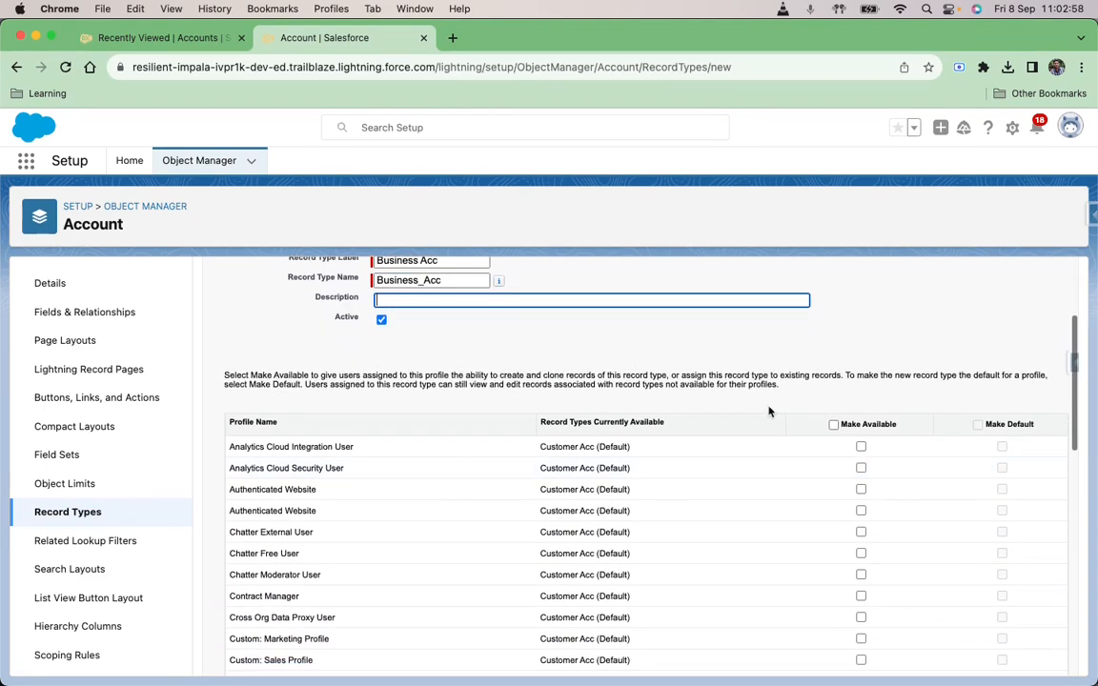
left_click(834, 424)
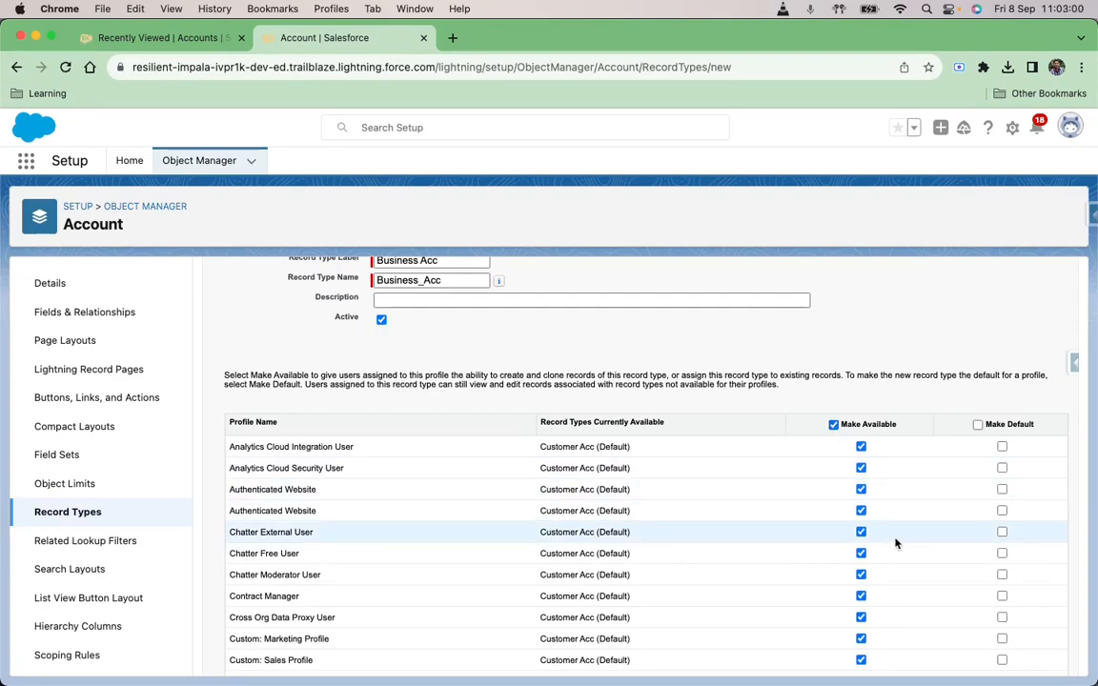
scroll(887, 514, "down", 10)
scroll(895, 538, "down", 3)
scroll(895, 538, "up", 17)
scroll(895, 538, "down", 20)
scroll(895, 538, "down", 1)
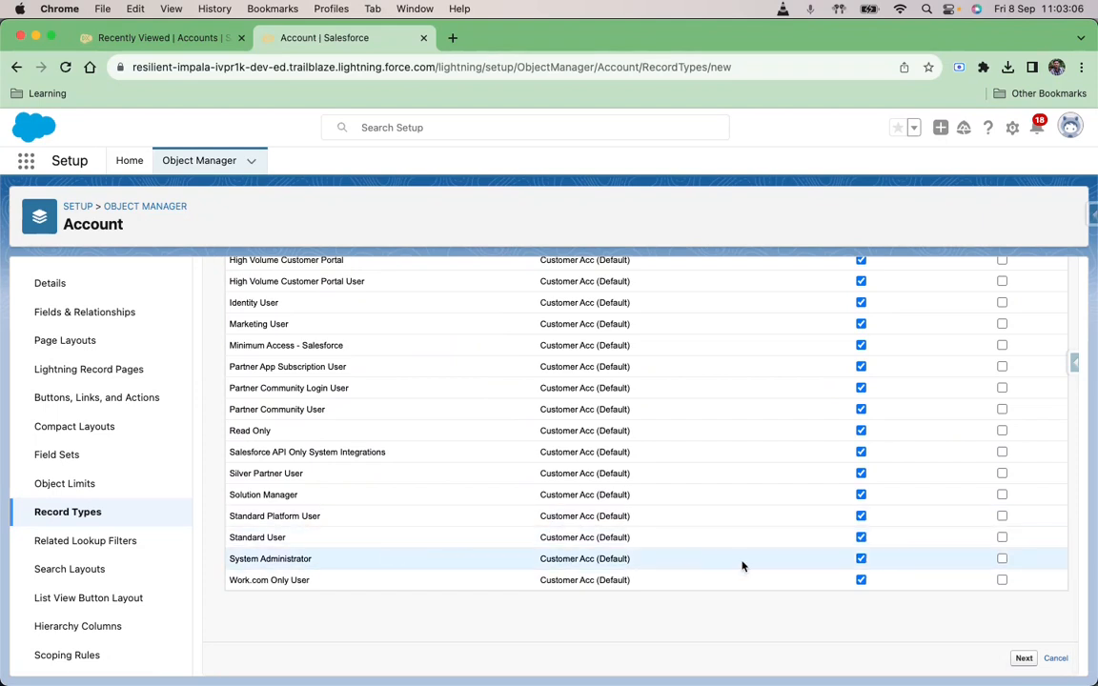
left_click(1002, 559)
left_click(1026, 659)
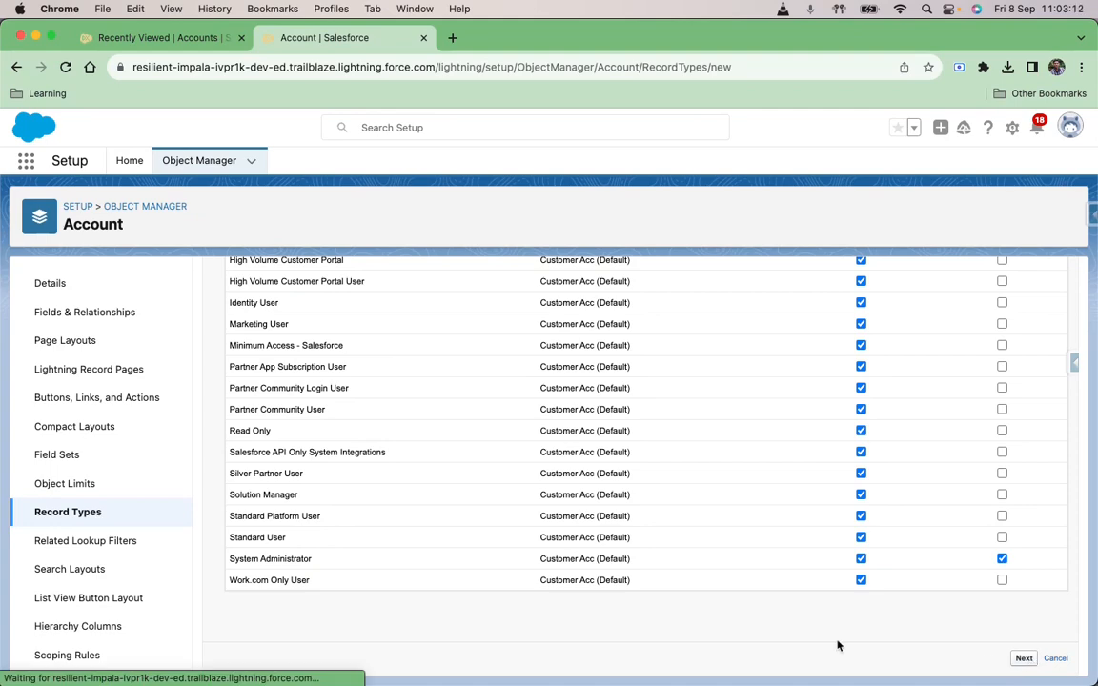
Step: Apply Account (Sales) Layout to all profiles for the Business Acc record type and save it
scroll(792, 581, "down", 3)
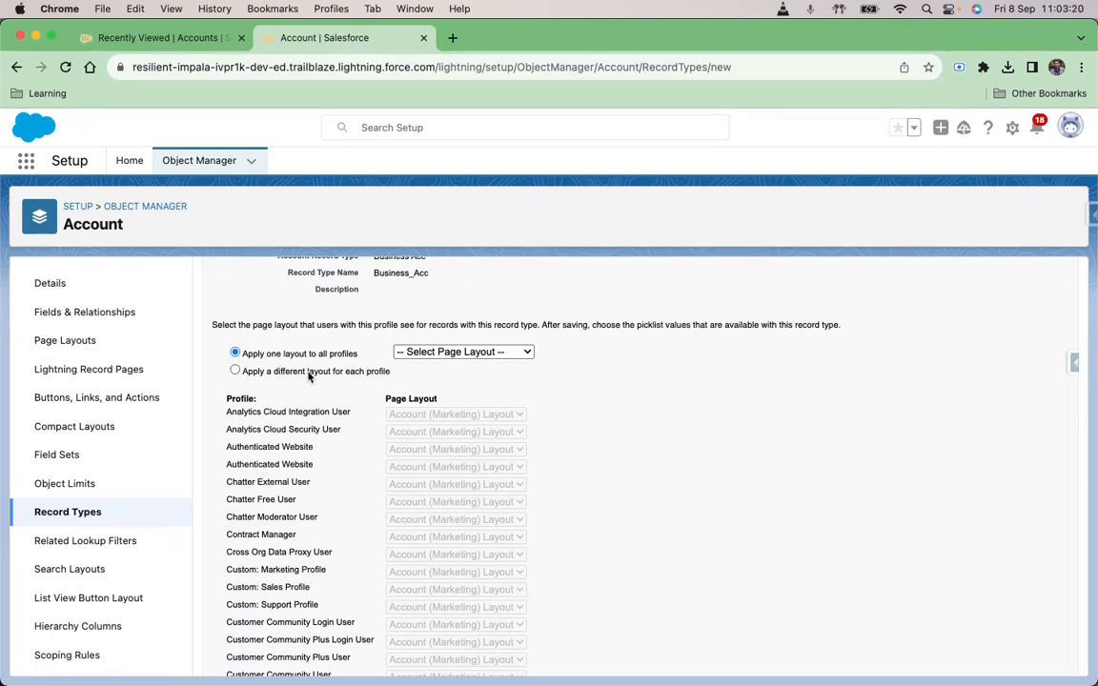
left_click(413, 352)
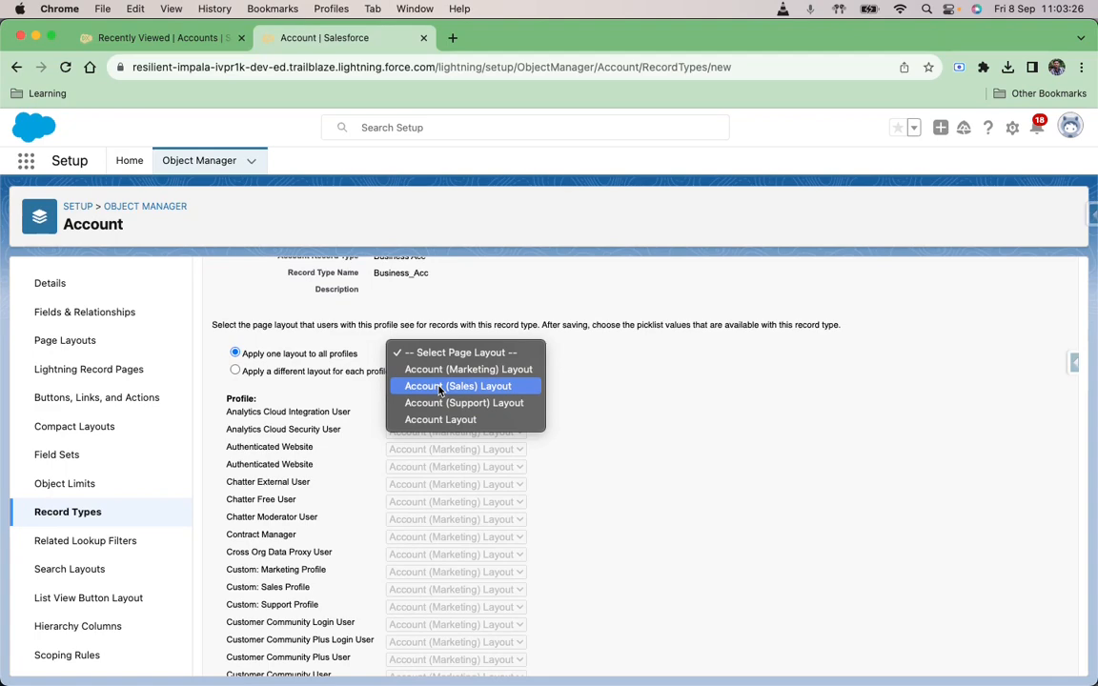
left_click(439, 389)
scroll(688, 534, "down", 10)
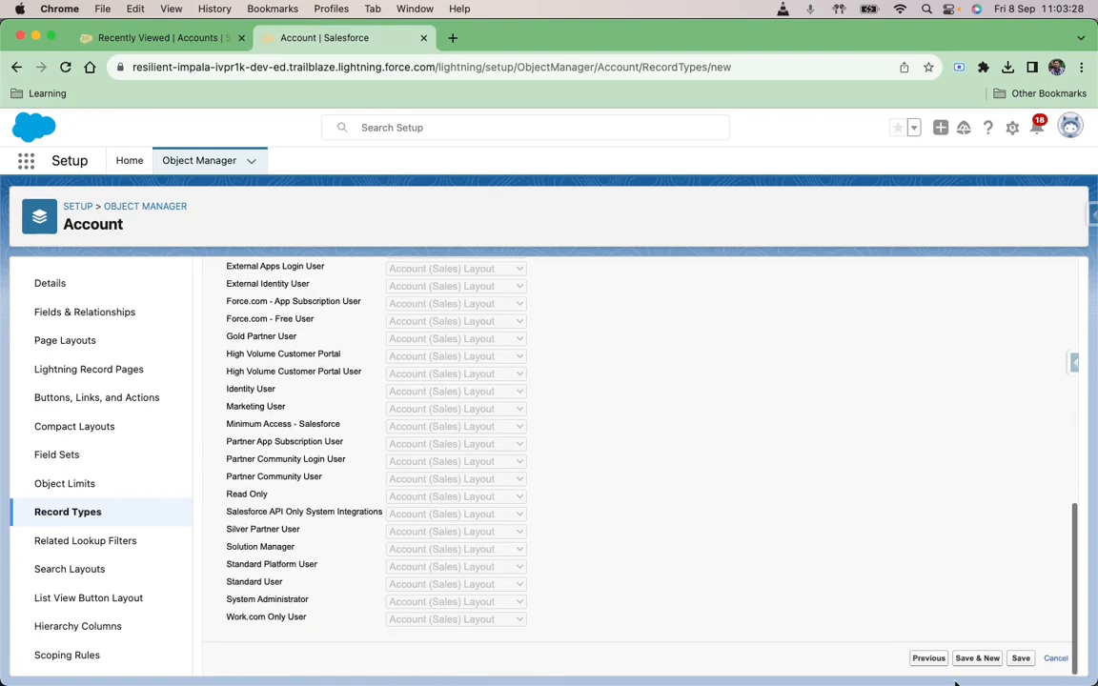
left_click(1020, 658)
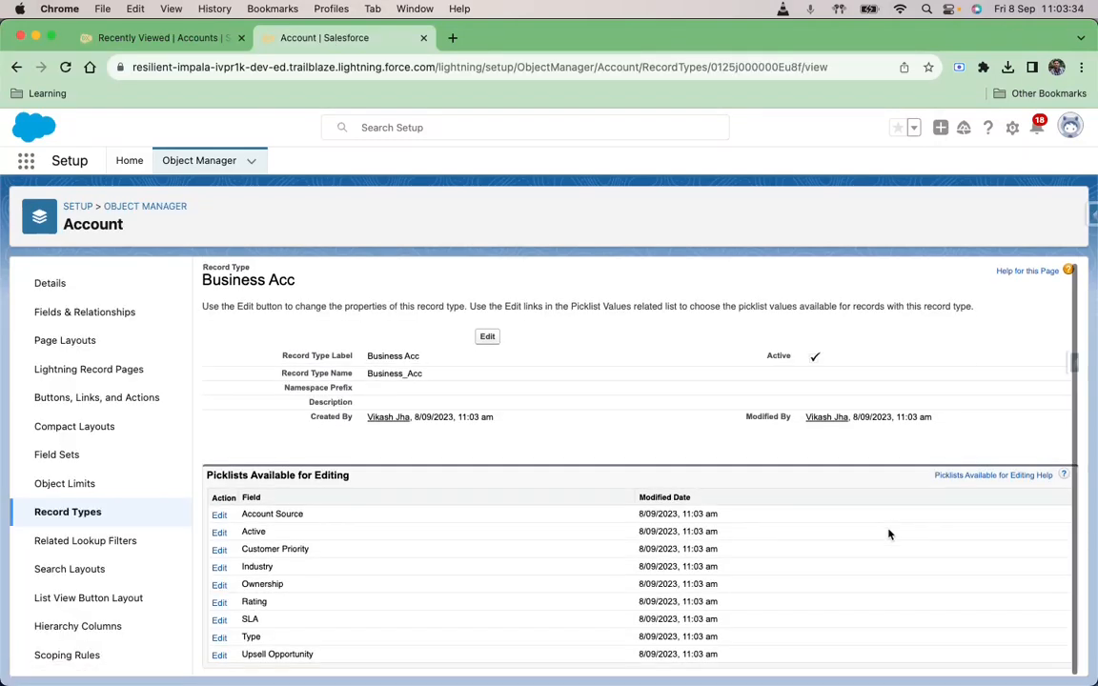
Step: Remove Channel Partner / Reseller, Installation Partner, Technology Partner and Other from the Type picklist values of the Business Acc record type
left_click(219, 639)
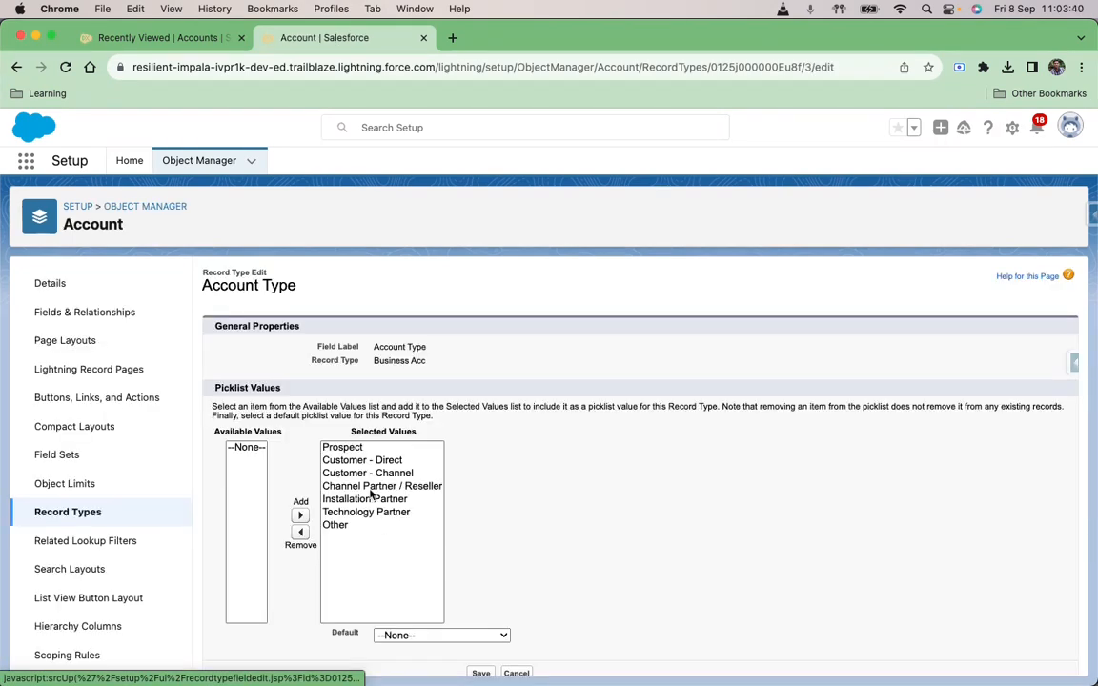
left_click(366, 486)
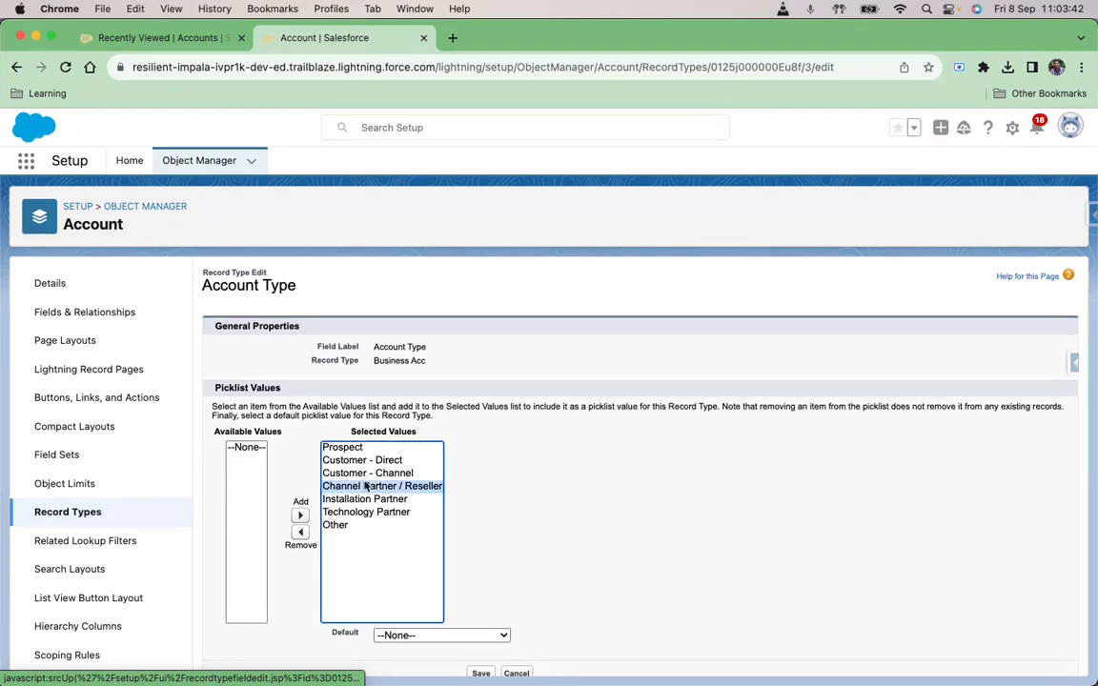
left_click(334, 526, "shift")
left_click(300, 532)
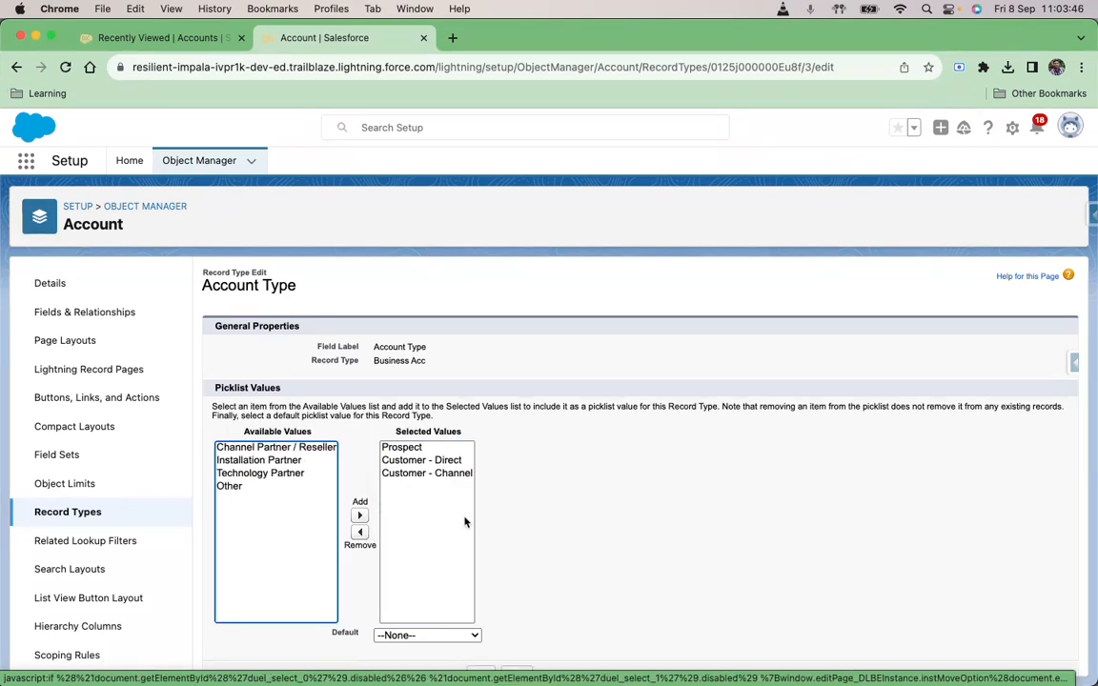
Step: Set Prospect as the default Type value for Business Acc, save the picklist, and return to the Account record types list
scroll(504, 457, "down", 1)
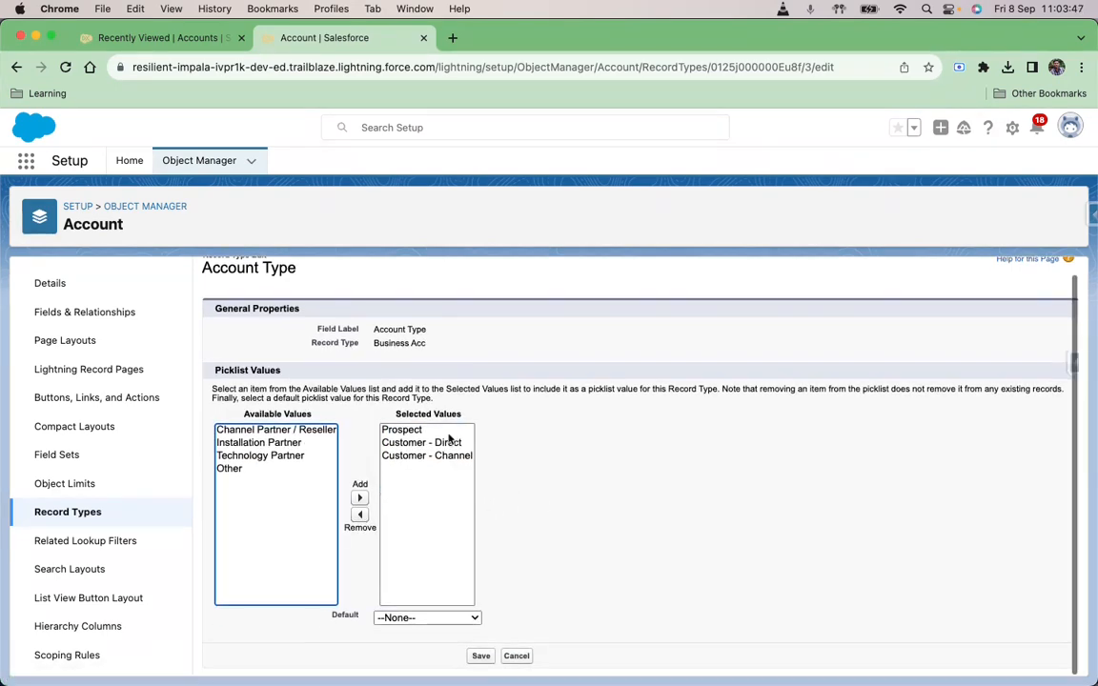
left_click(410, 618)
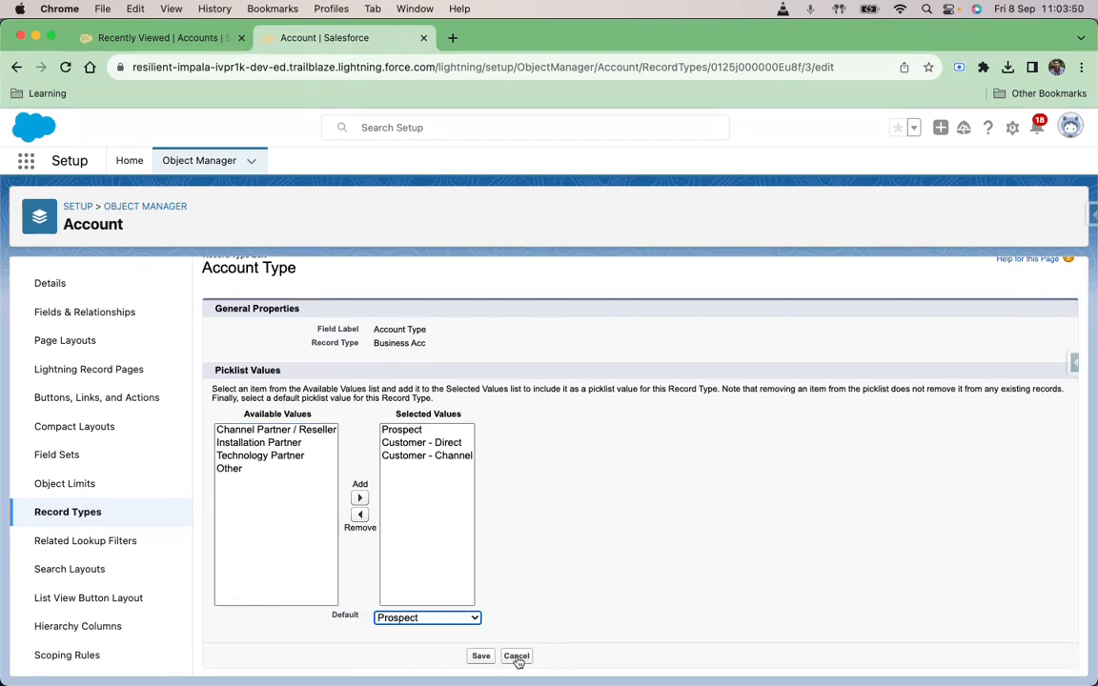
left_click(484, 656)
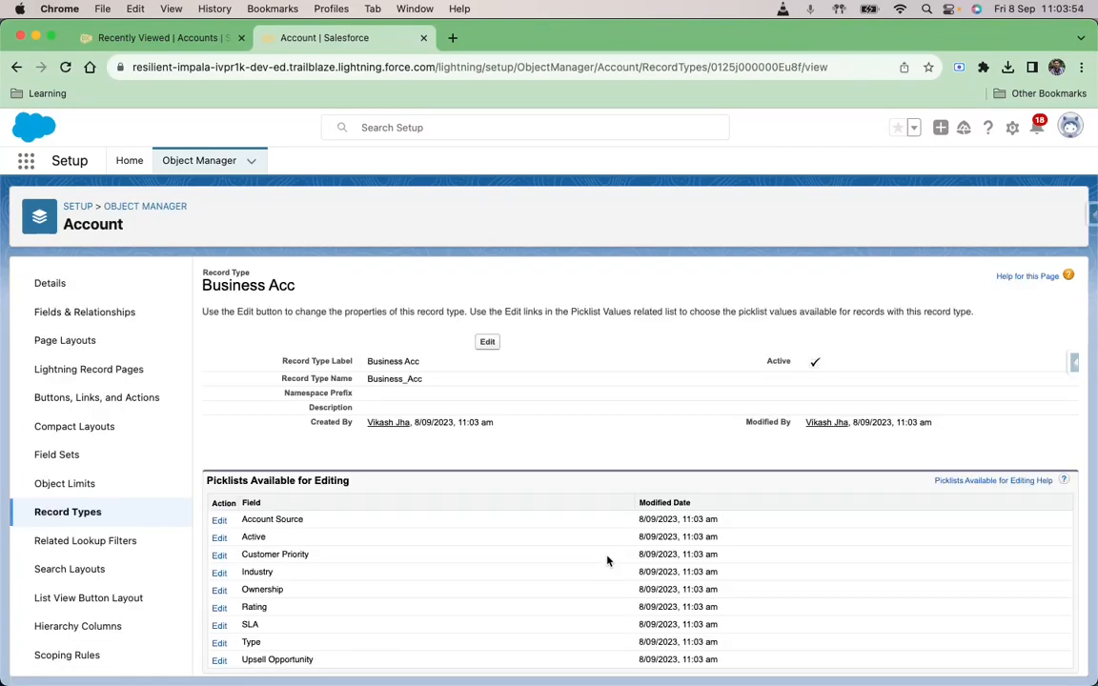
left_click(94, 514)
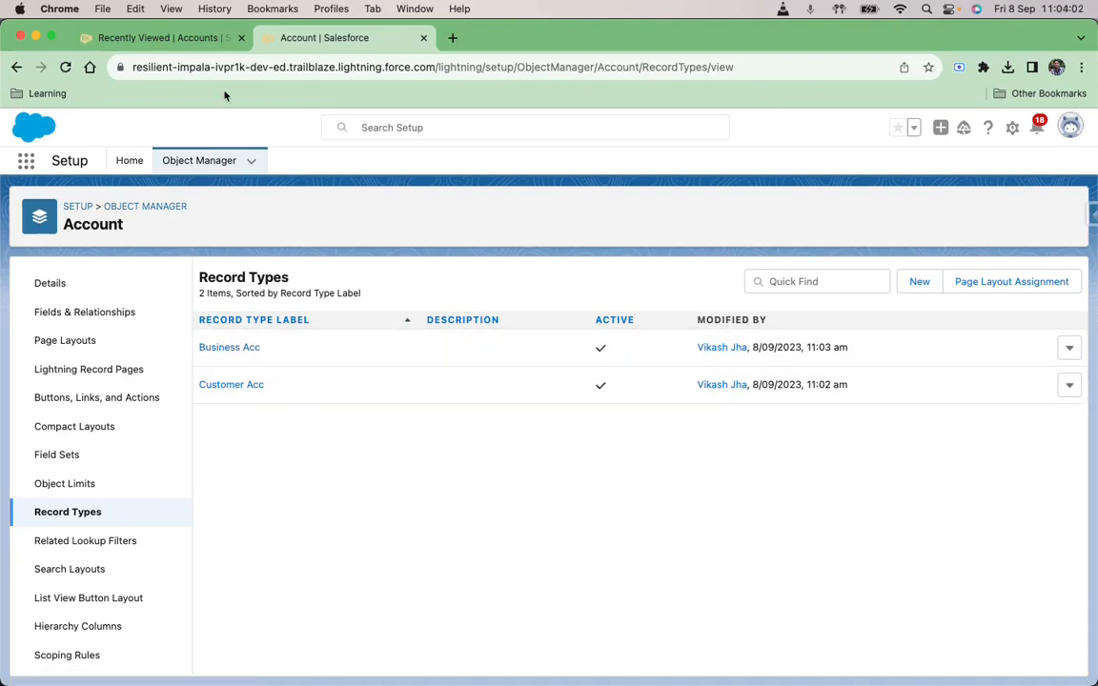
Step: Reload the Accounts list in the Sales app and start a new account with the Business Acc record type
left_click(155, 36)
left_click(179, 60)
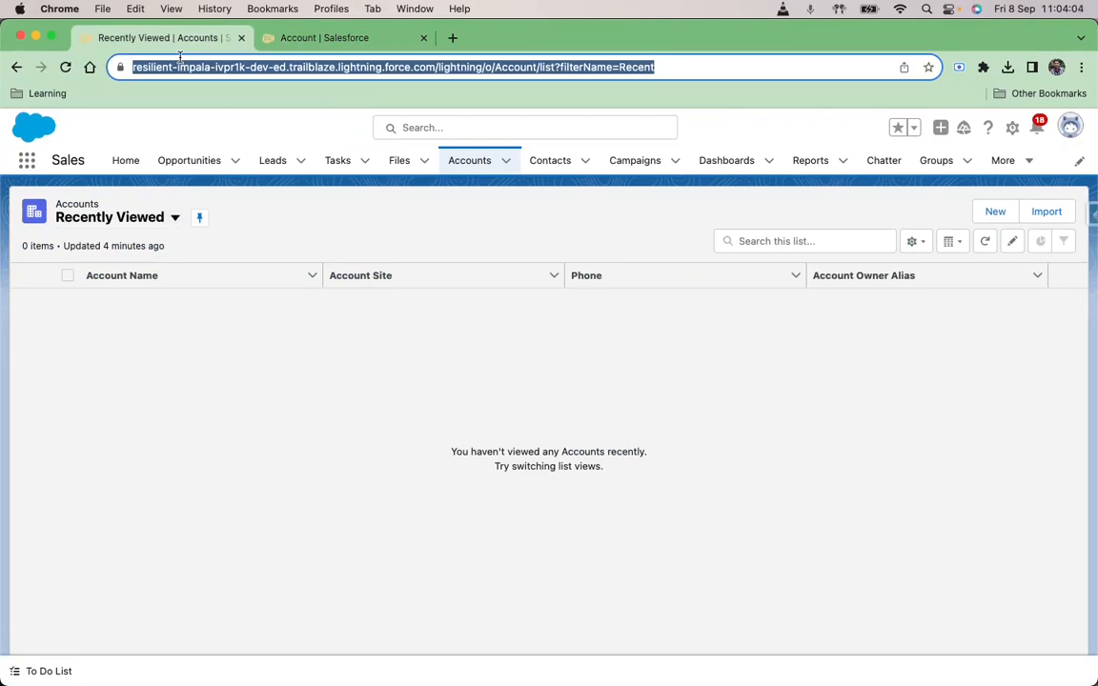
key("Return")
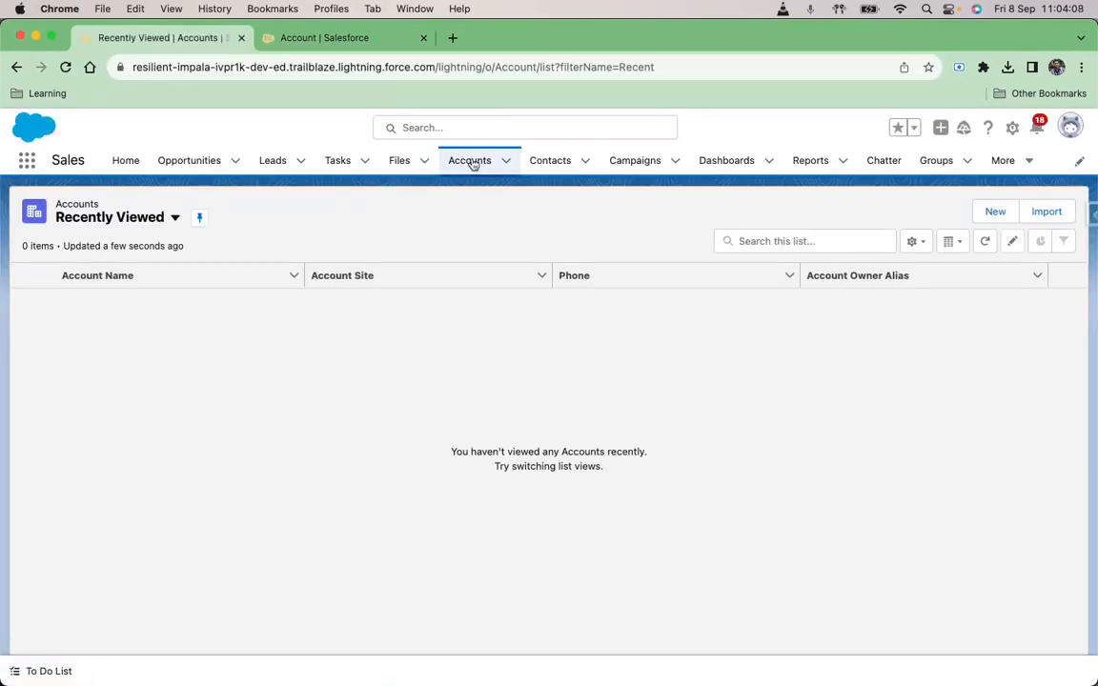
left_click(472, 164)
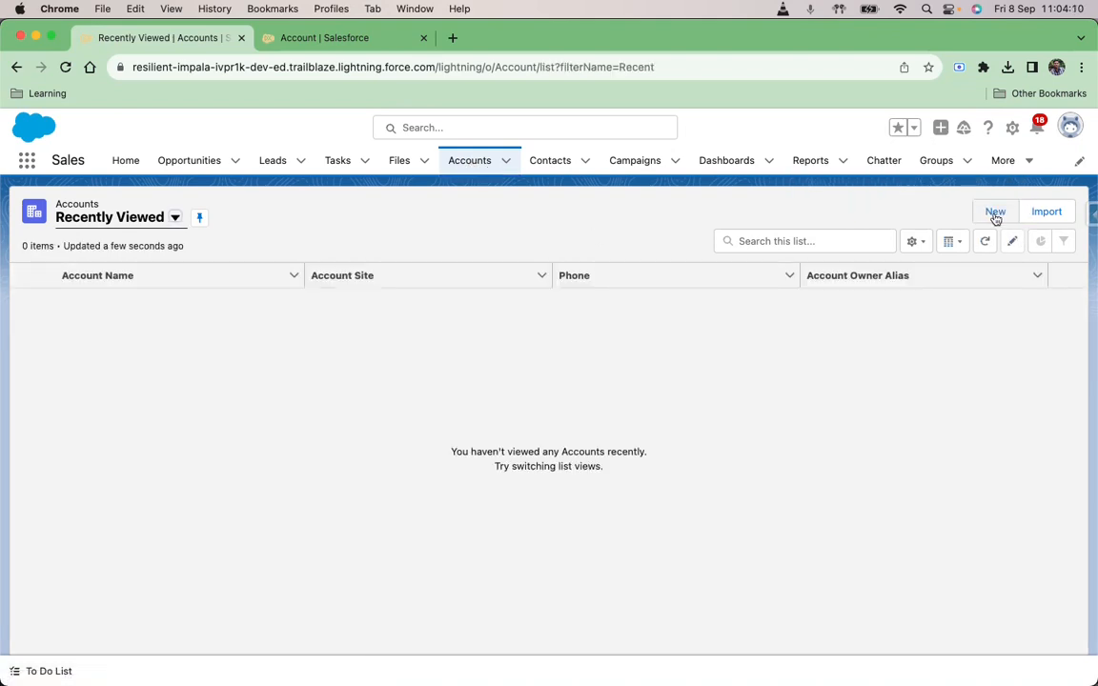
left_click(996, 214)
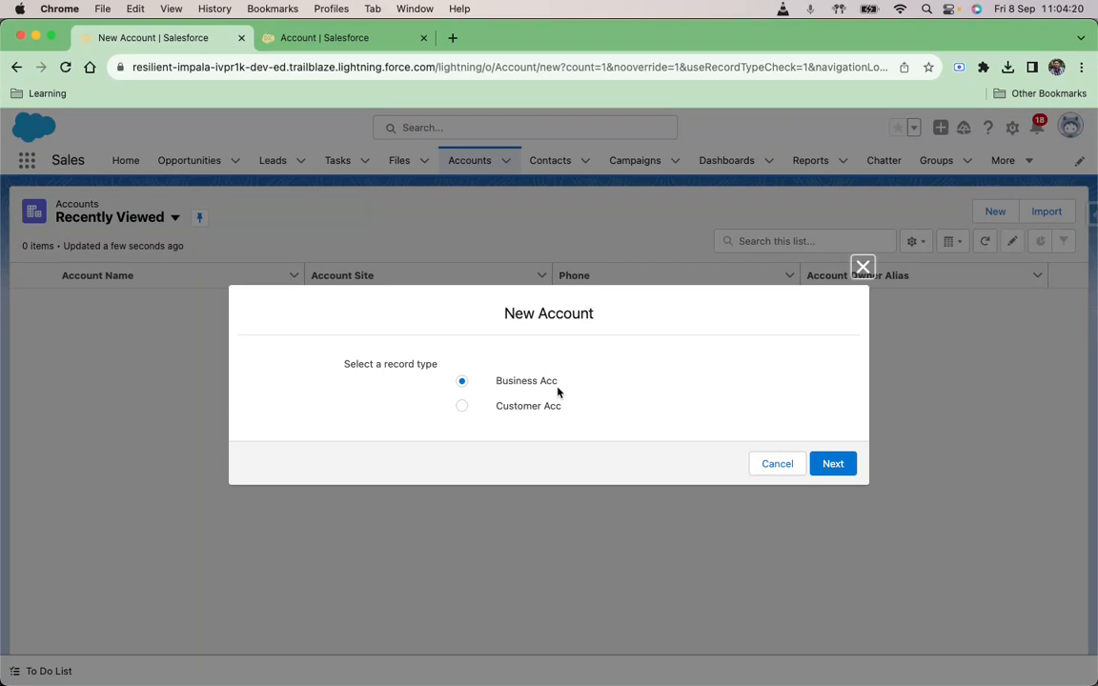
left_click(833, 467)
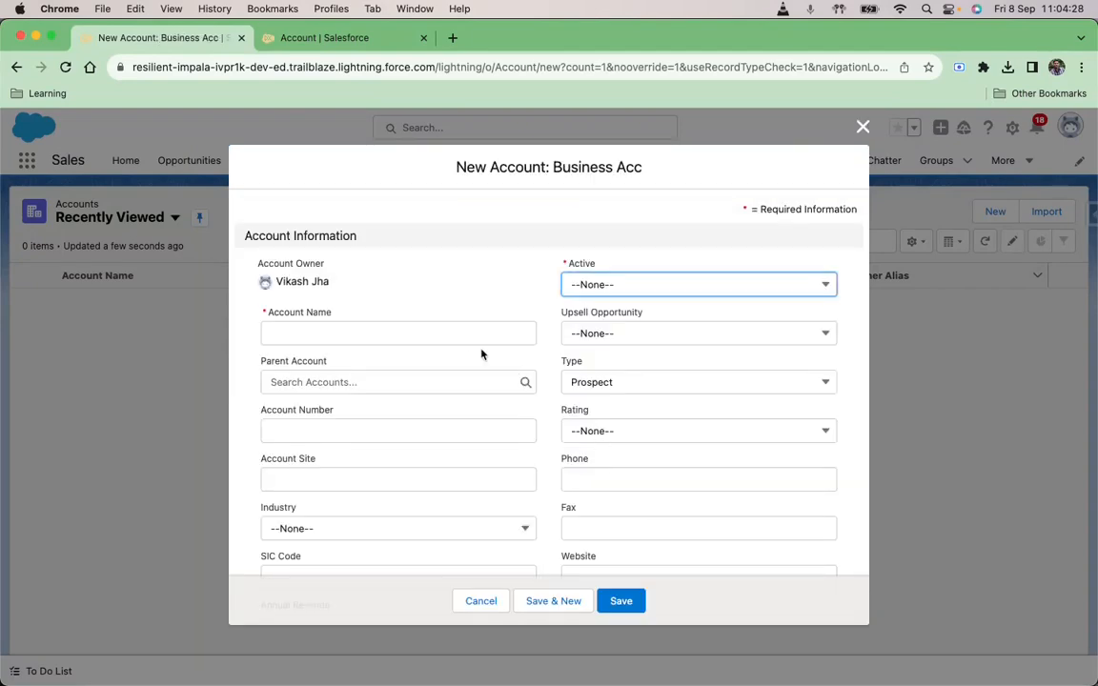
Step: Name the new business account Buss Acc and set Active to Yes
left_click(467, 336)
type("Buss Acc")
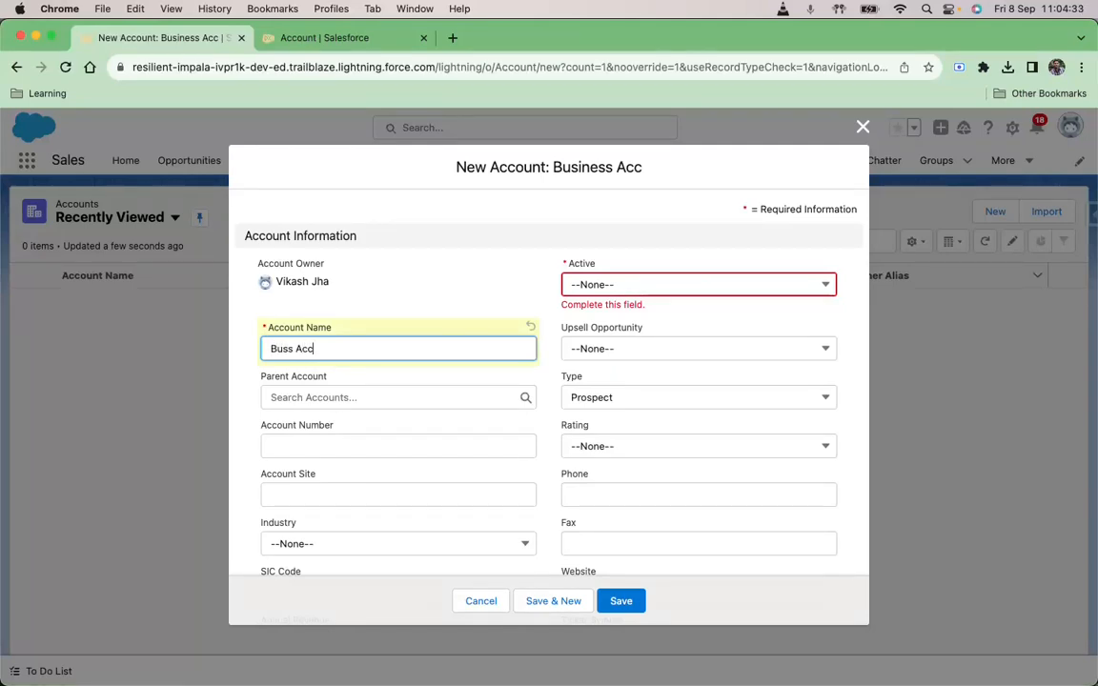
scroll(505, 385, "down", 2)
left_click(629, 222)
left_click(600, 304)
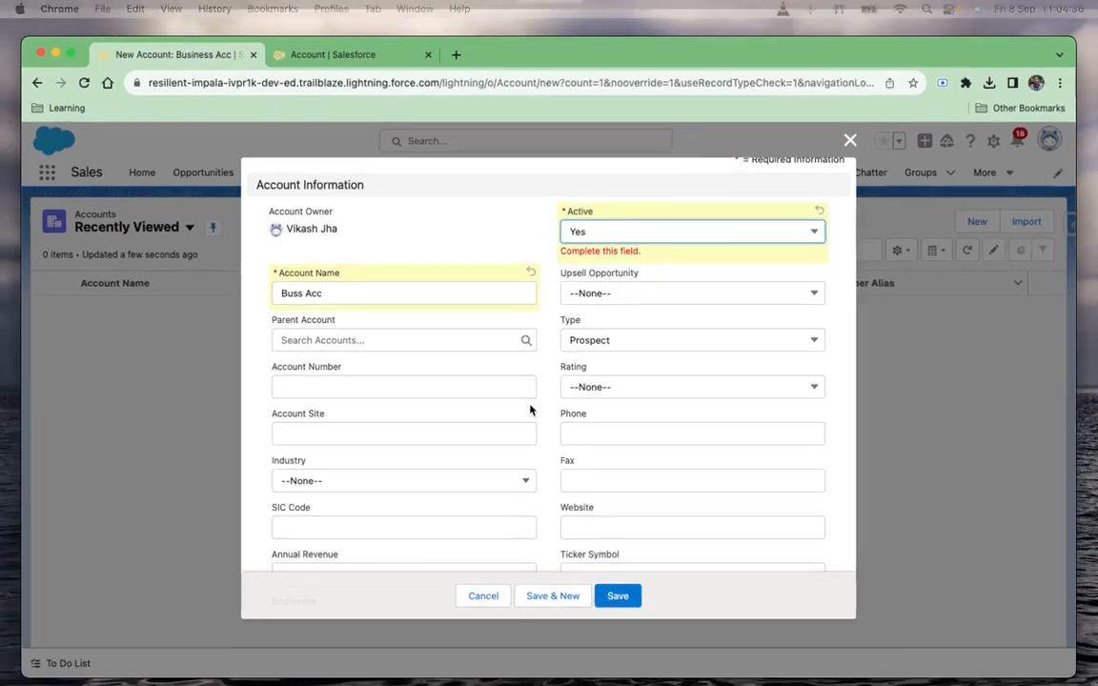
Step: Set Customer Priority to High, SLA to Gold and SLA Expiration Date to 25/09/2023 for the business account
scroll(512, 450, "down", 10)
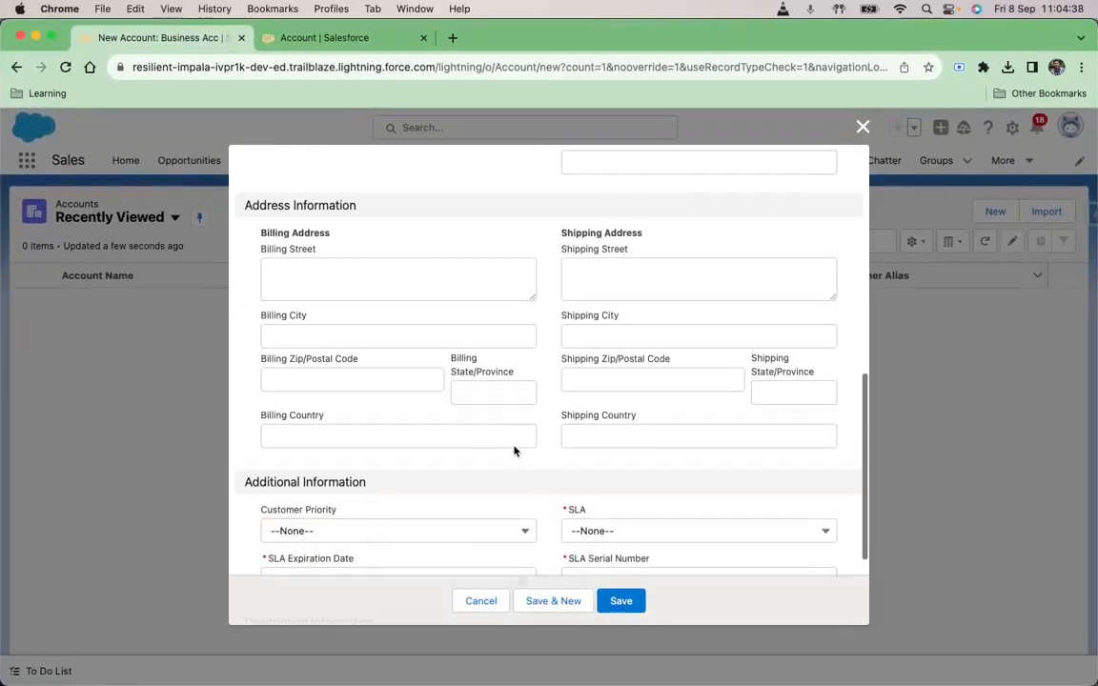
left_click(521, 377)
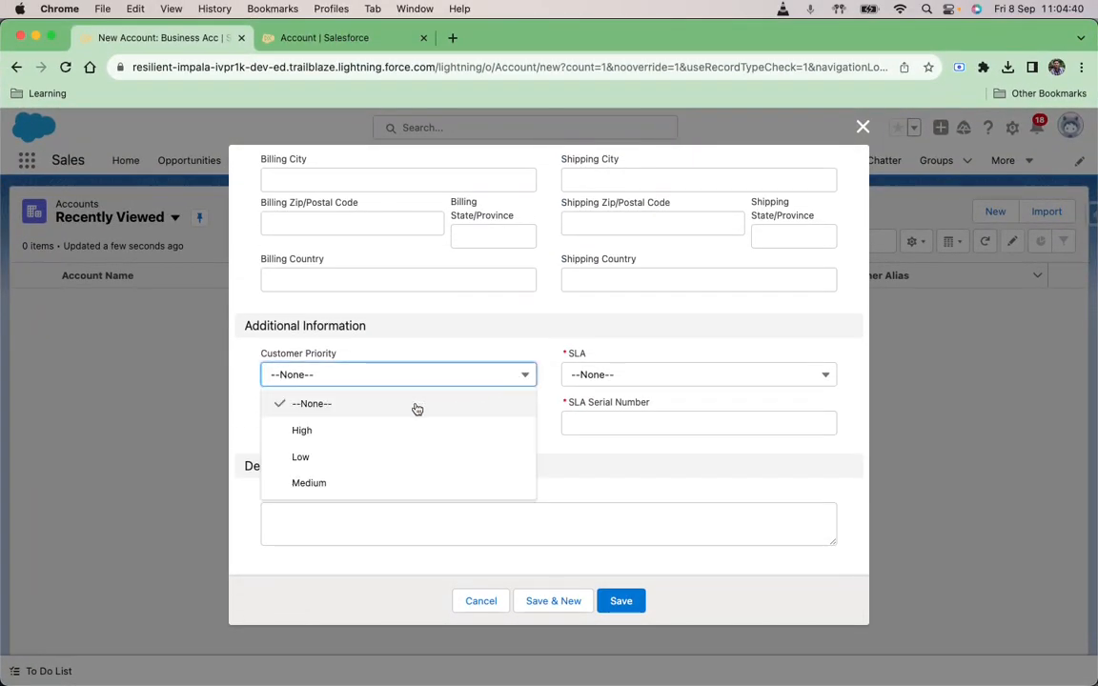
left_click(385, 431)
left_click(644, 375)
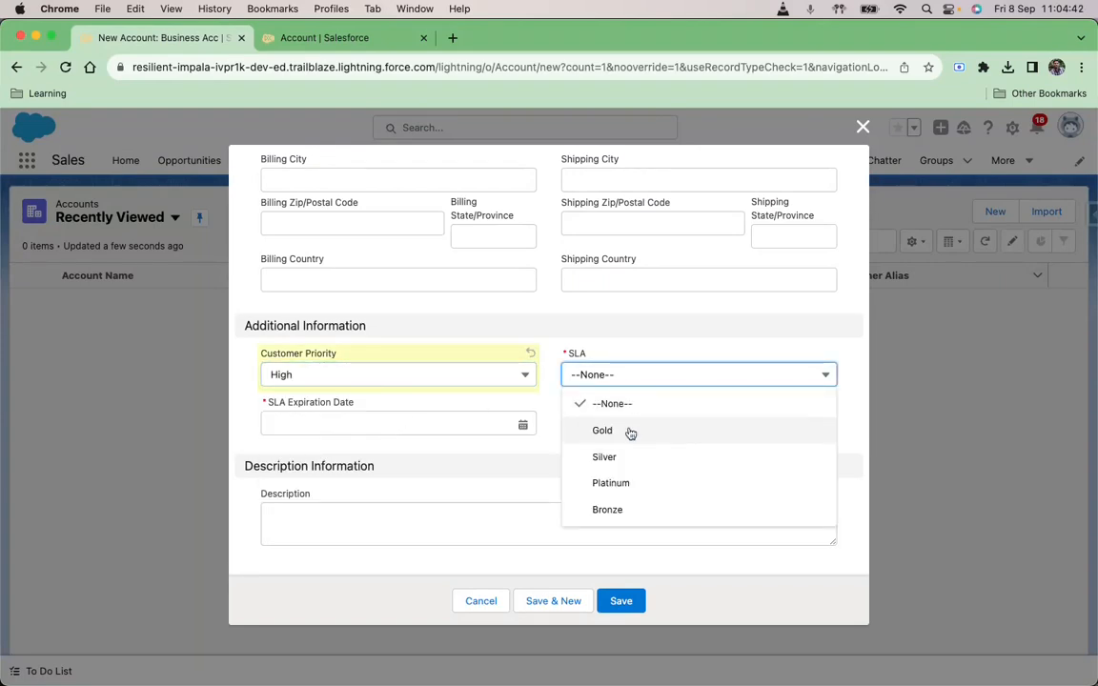
left_click(561, 430)
left_click(523, 423)
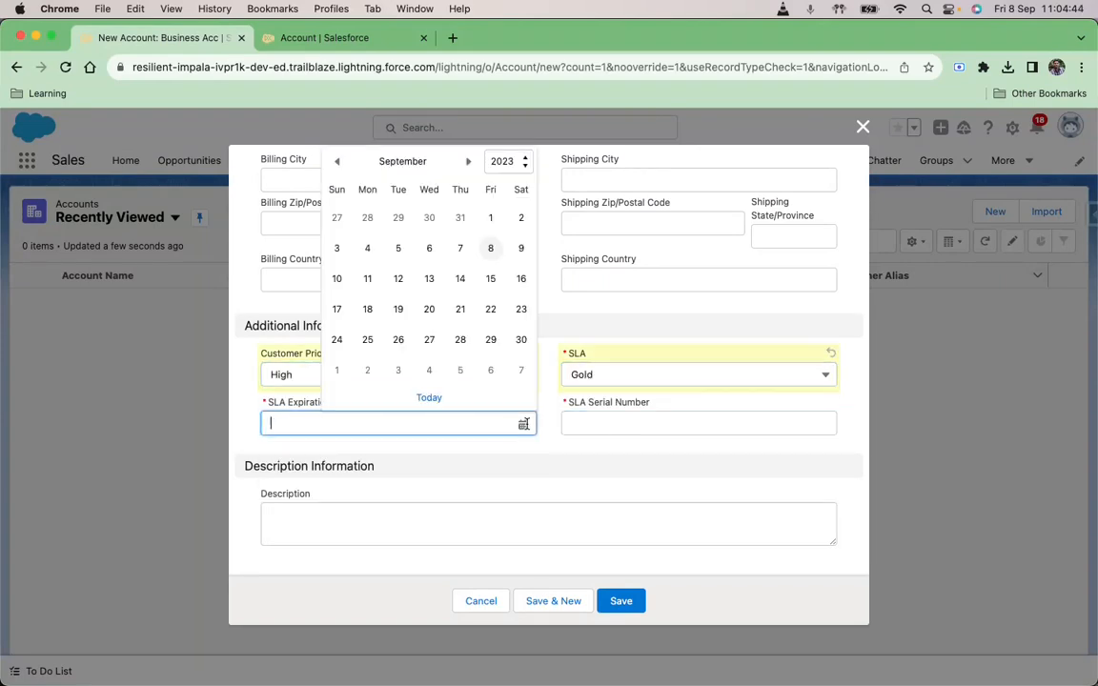
left_click(371, 343)
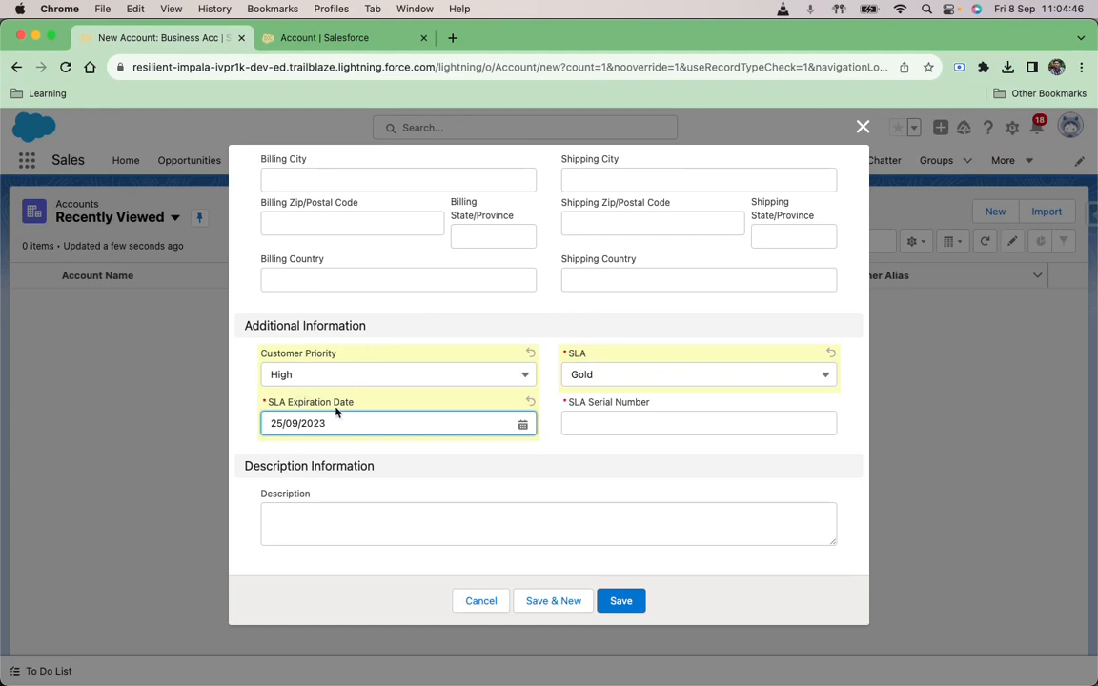
Step: Set the SLA Serial Number to 45, save the business account, and dismiss the notification
left_click(621, 430)
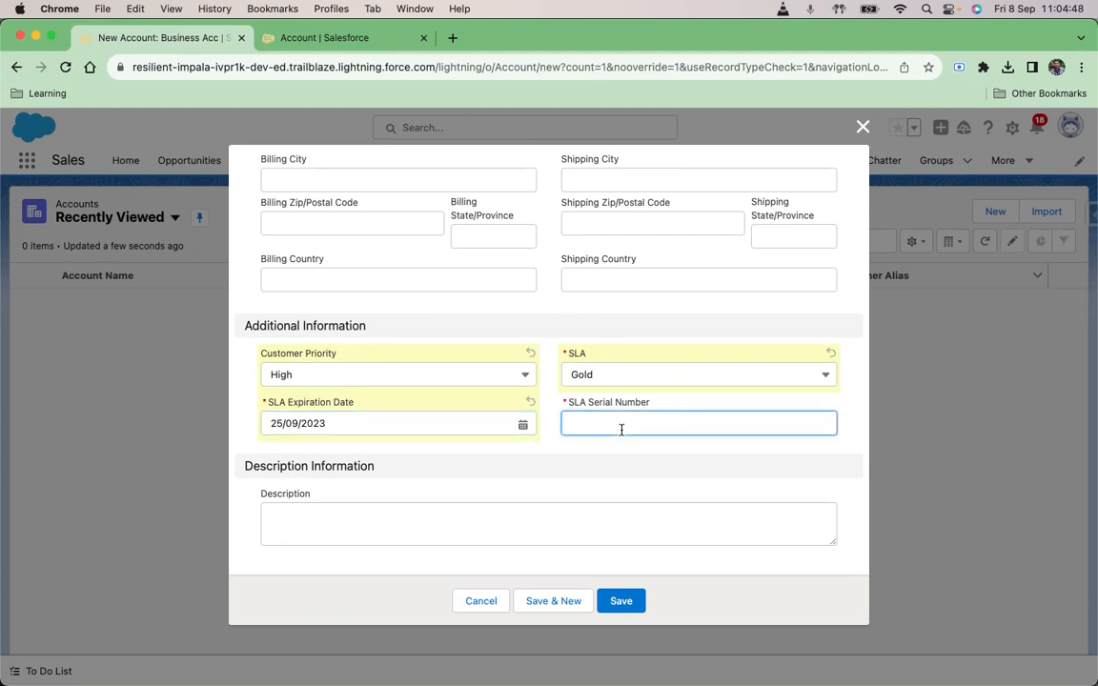
type("4")
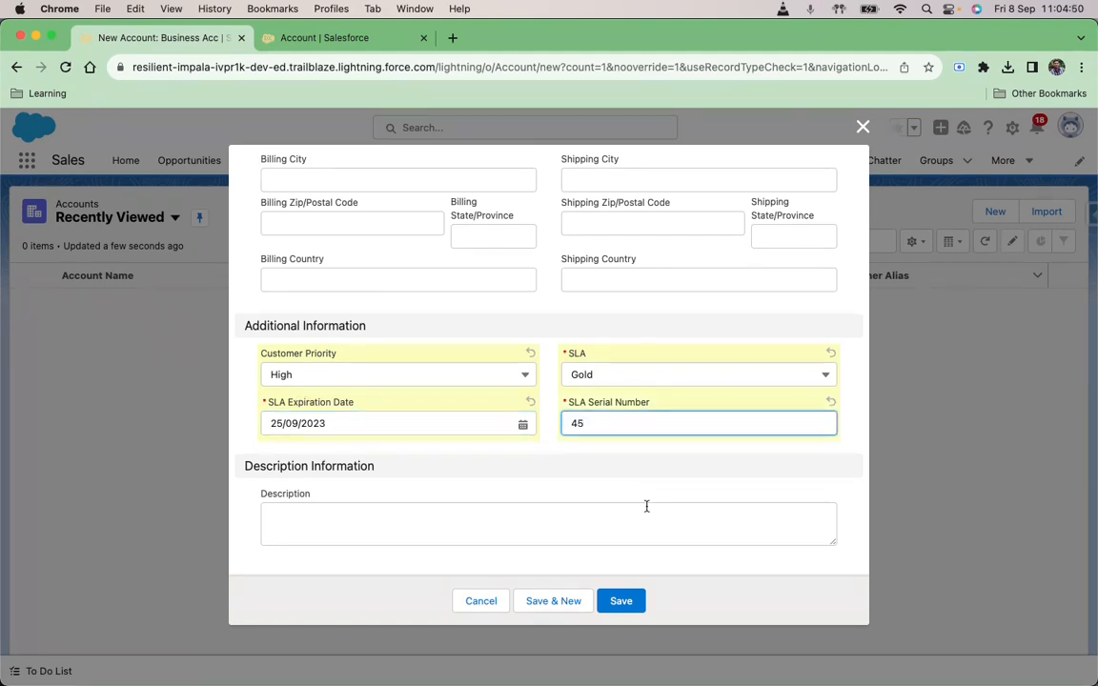
type("5")
left_click(626, 609)
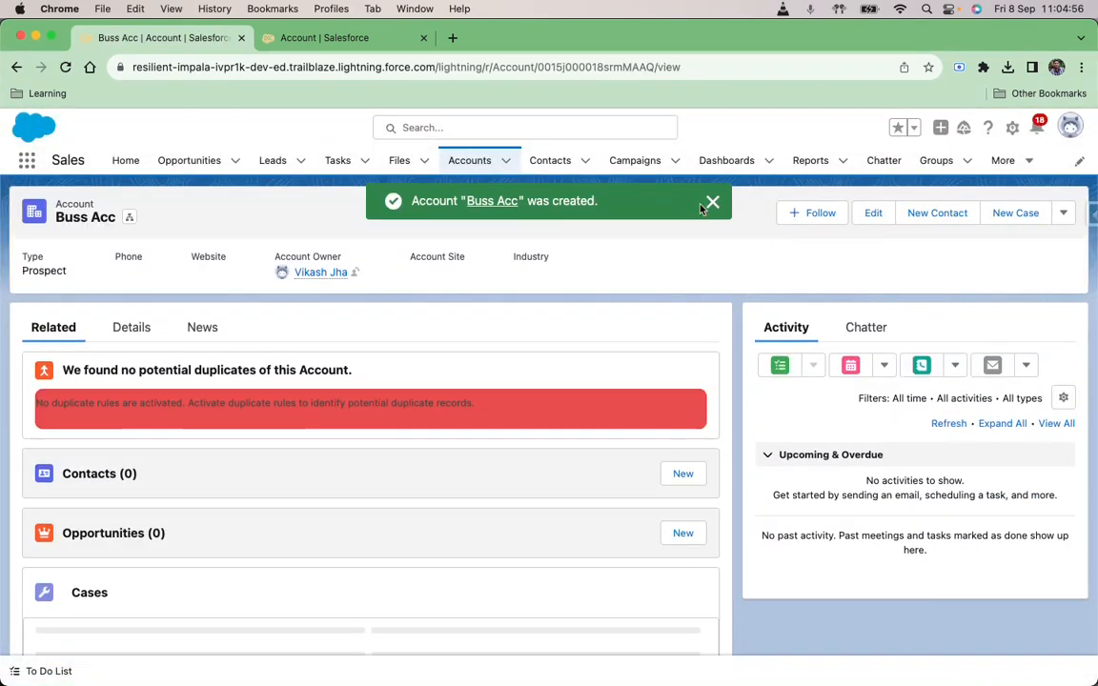
left_click(711, 204)
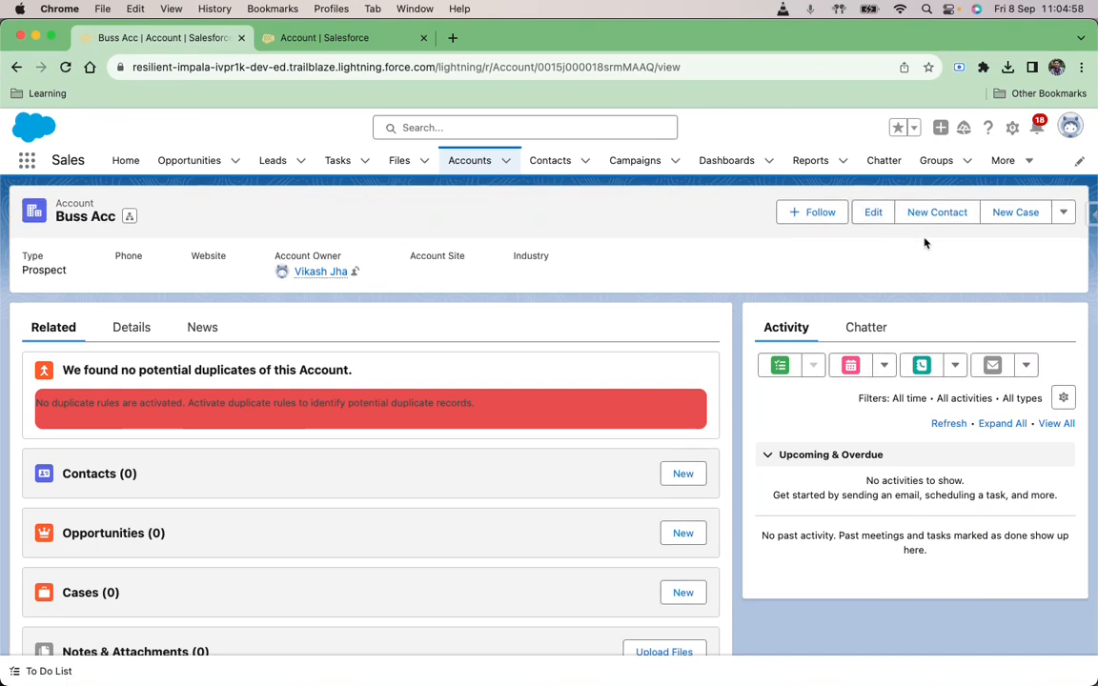
Step: Start another new account from the Accounts list with the Customer Acc record type
left_click(456, 162)
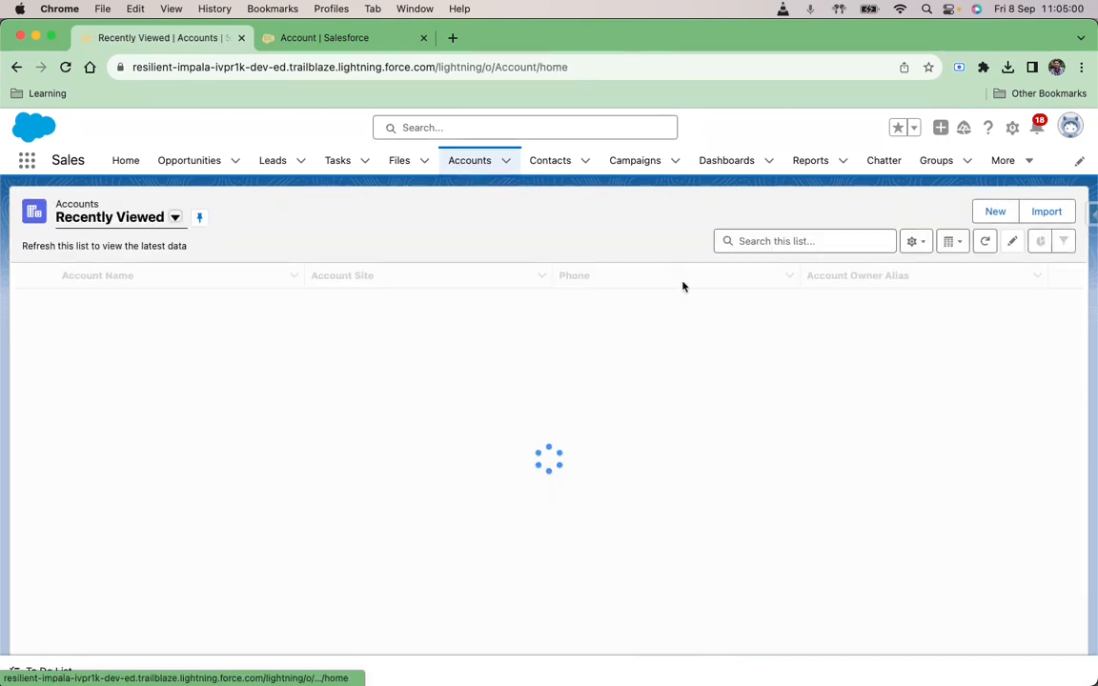
left_click(995, 213)
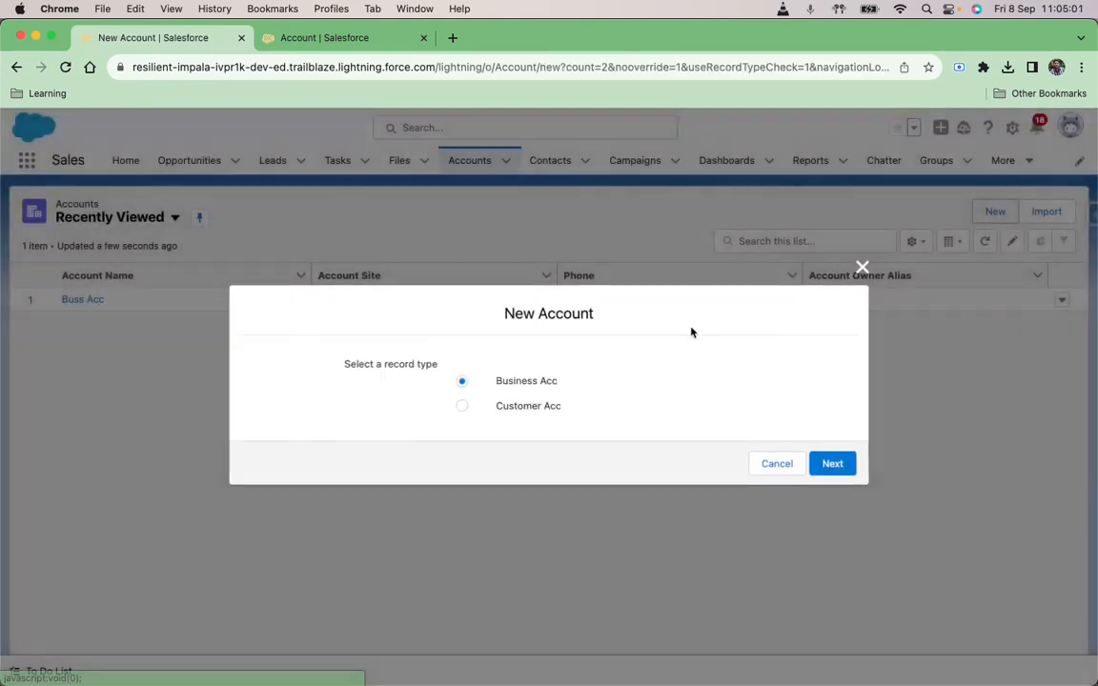
left_click(462, 408)
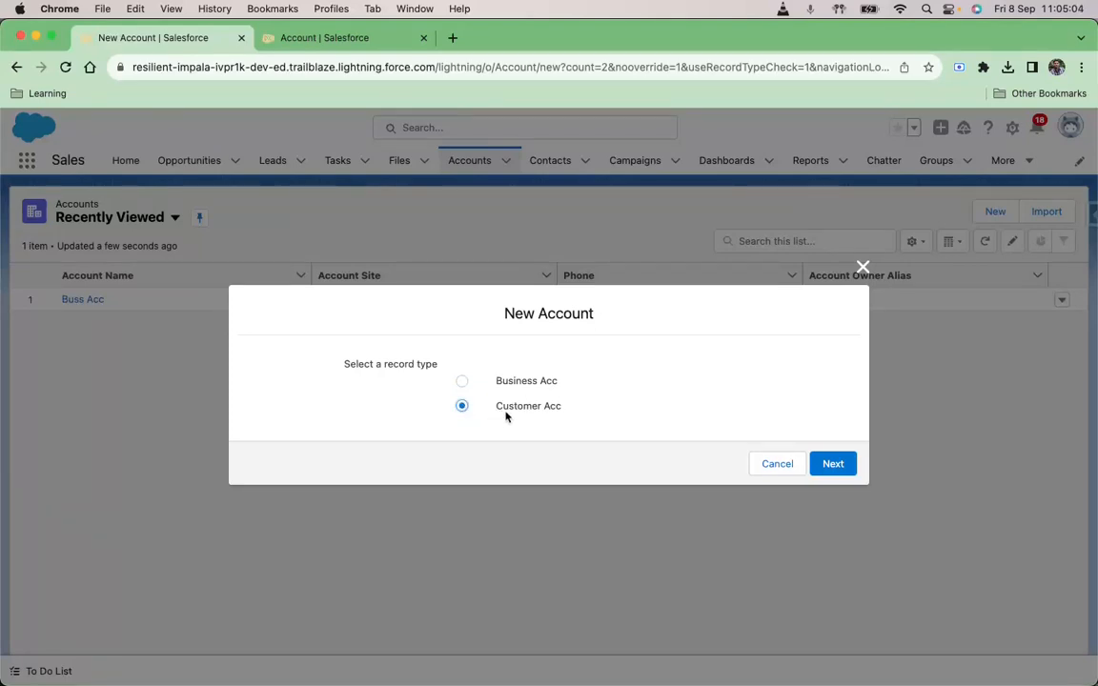
left_click(834, 465)
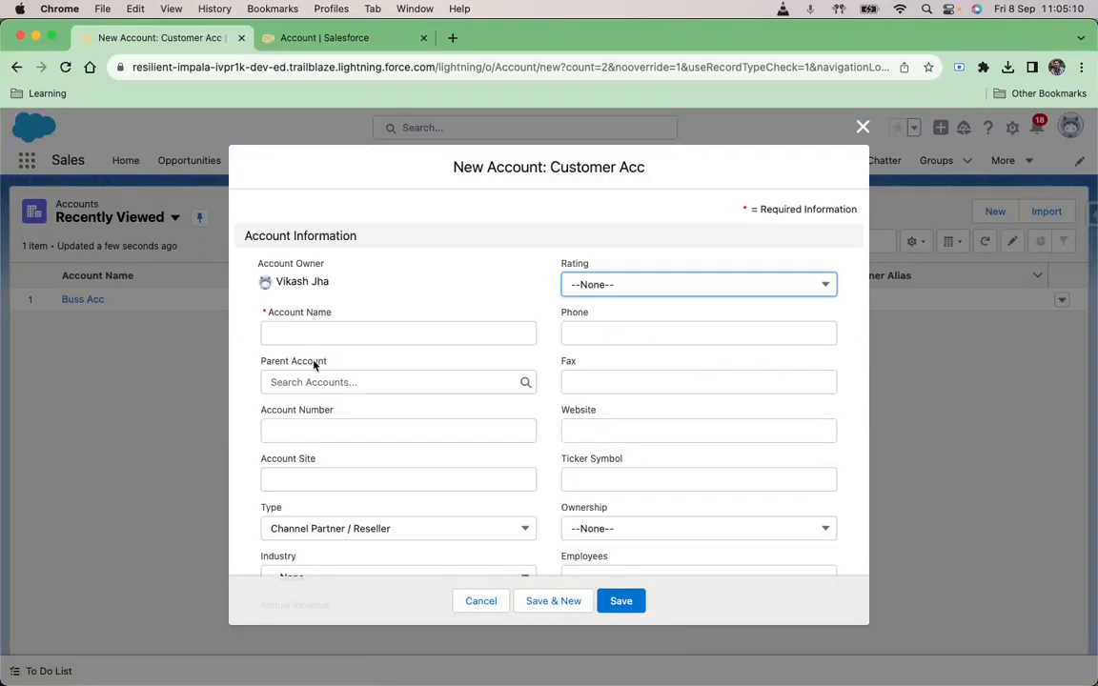
Step: Name the new customer account Customer acc 1 and set its Rating to Hot
left_click(312, 322)
type("ustomer acc 1")
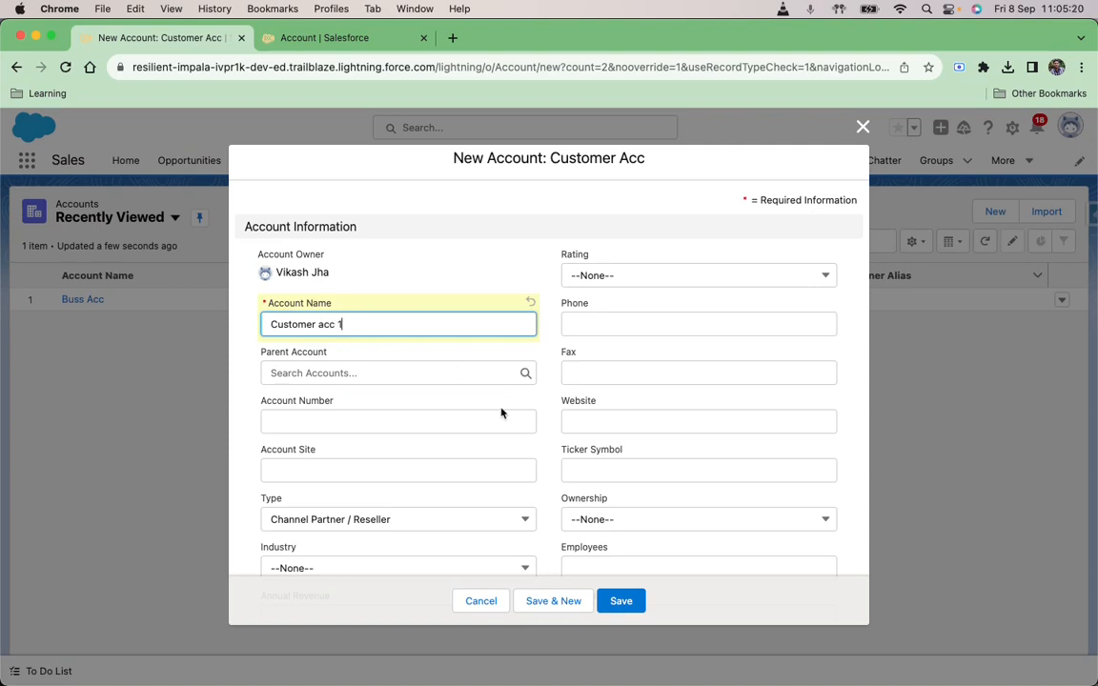
left_click(613, 279)
left_click(613, 333)
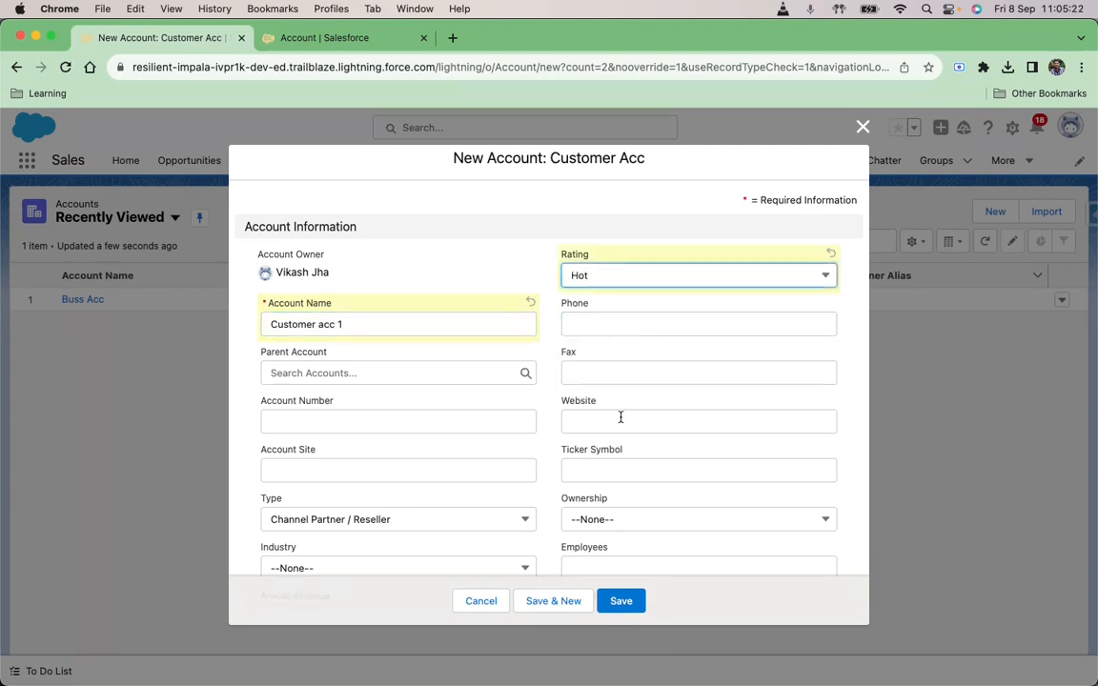
Step: Set the customer account's Type to Installation Partner, save the account, and dismiss the notification
scroll(621, 416, "down", 2)
scroll(620, 416, "down", 2)
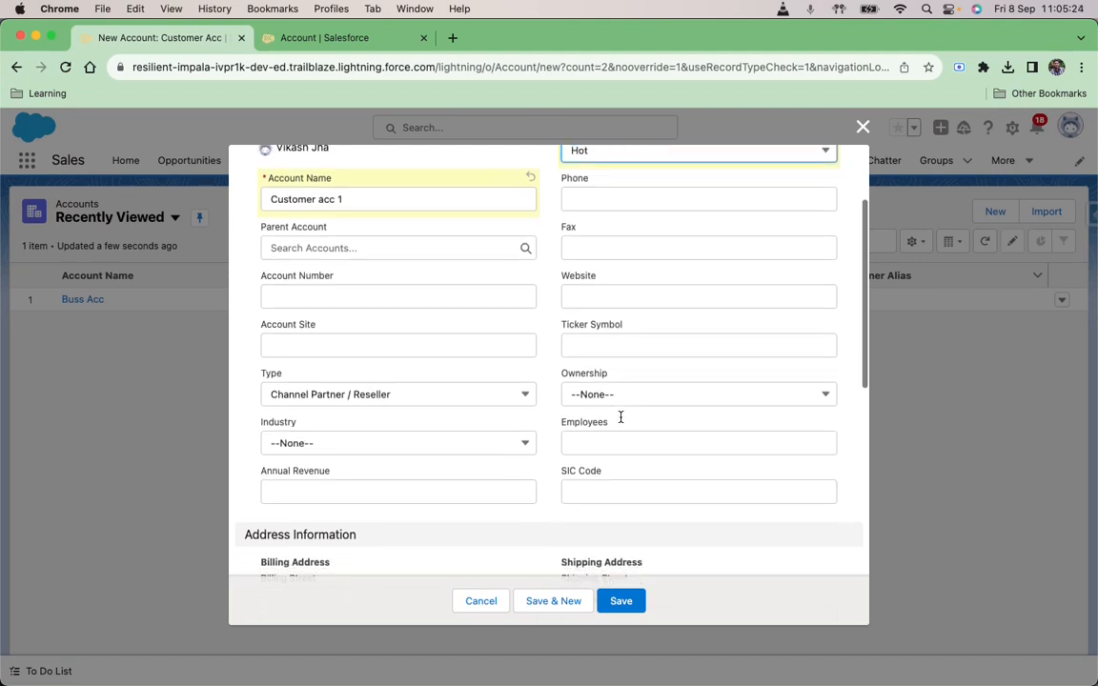
scroll(621, 423, "up", 1)
left_click(506, 398)
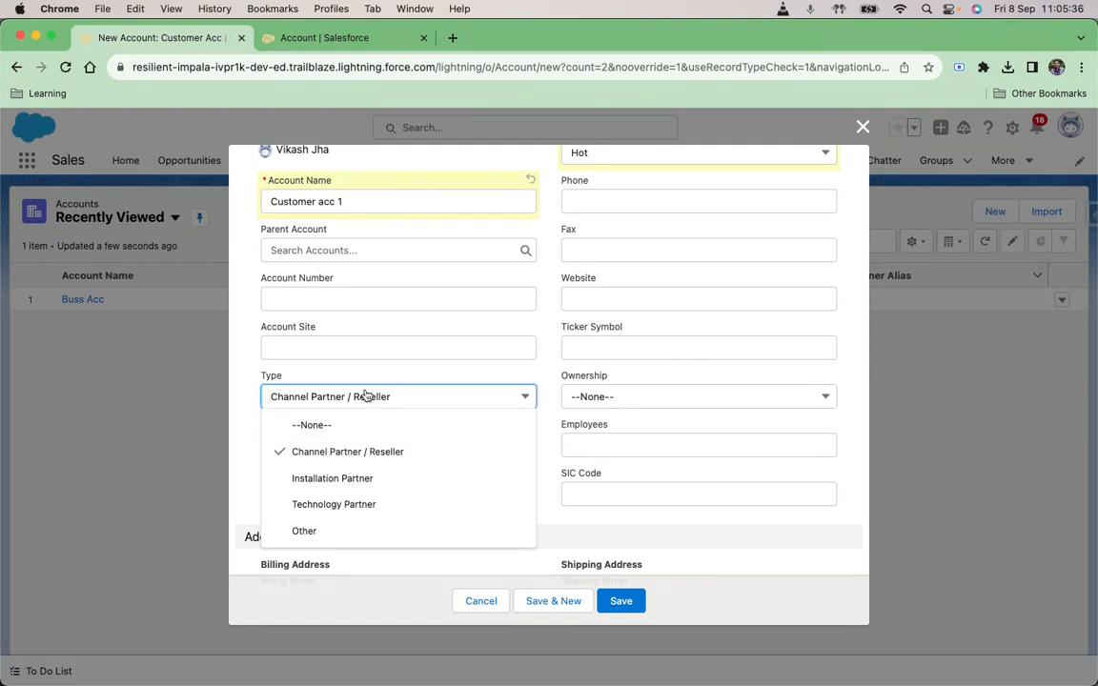
left_click(362, 484)
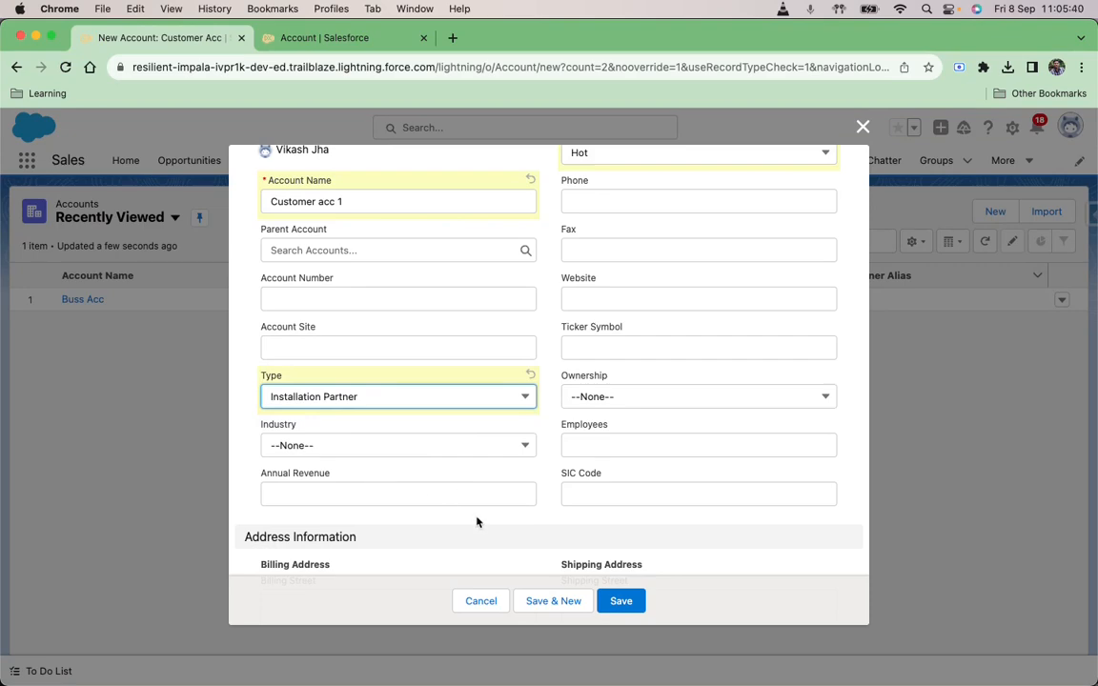
left_click(623, 602)
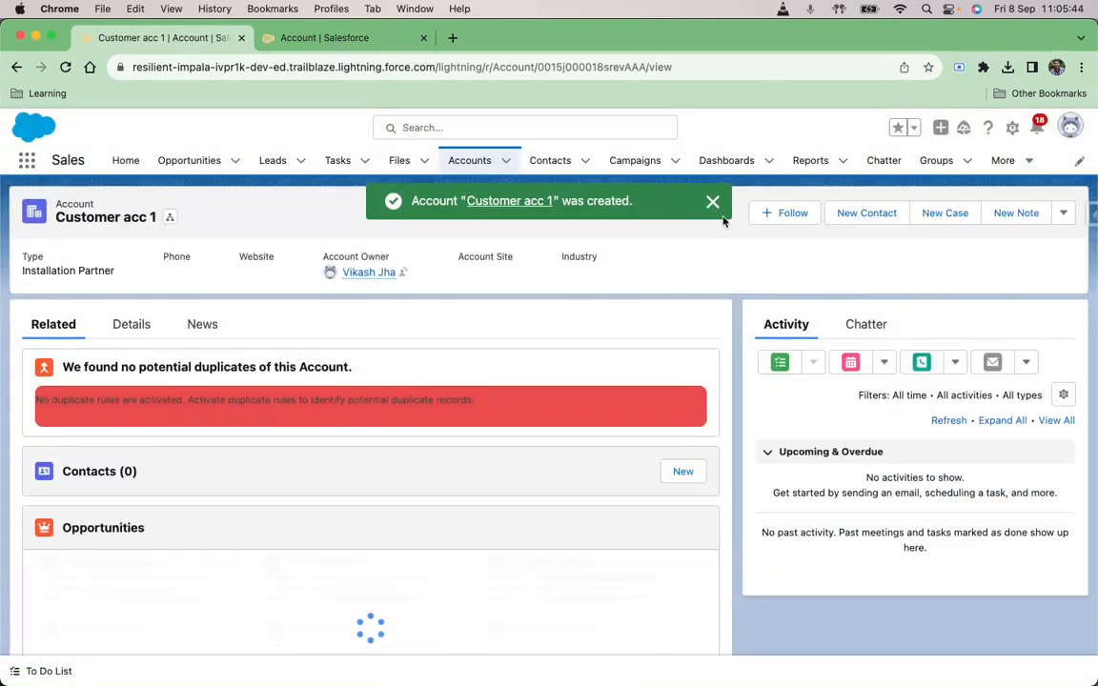
left_click(712, 201)
Step: Return to the Accounts list and open the Buss Acc record
left_click(479, 168)
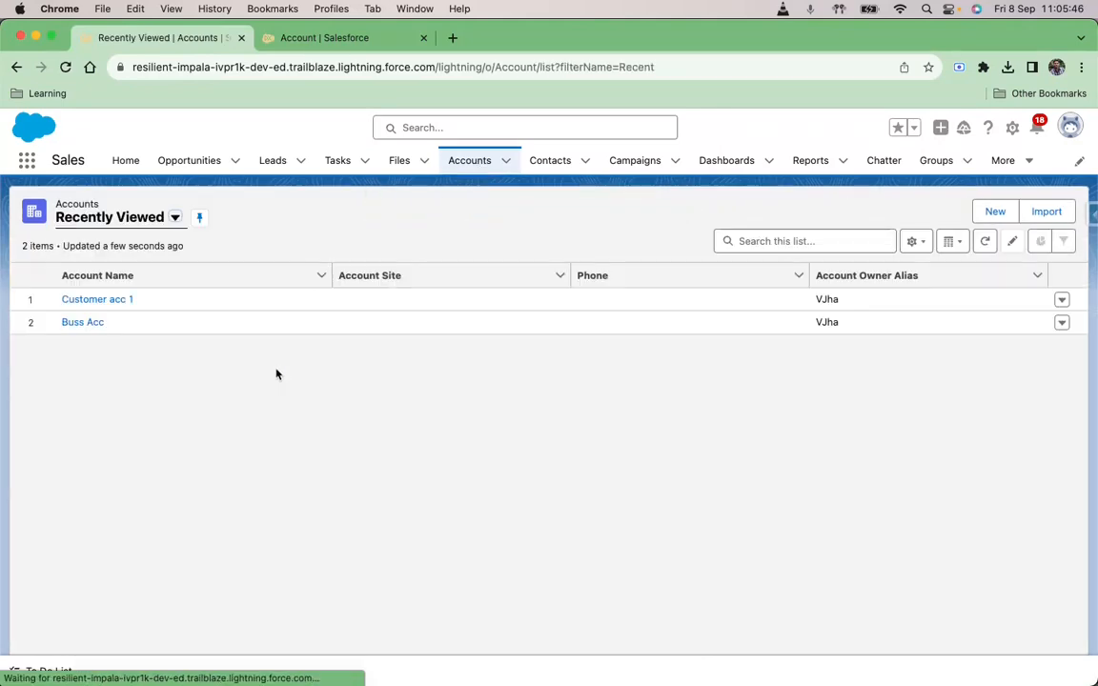
left_click(87, 322)
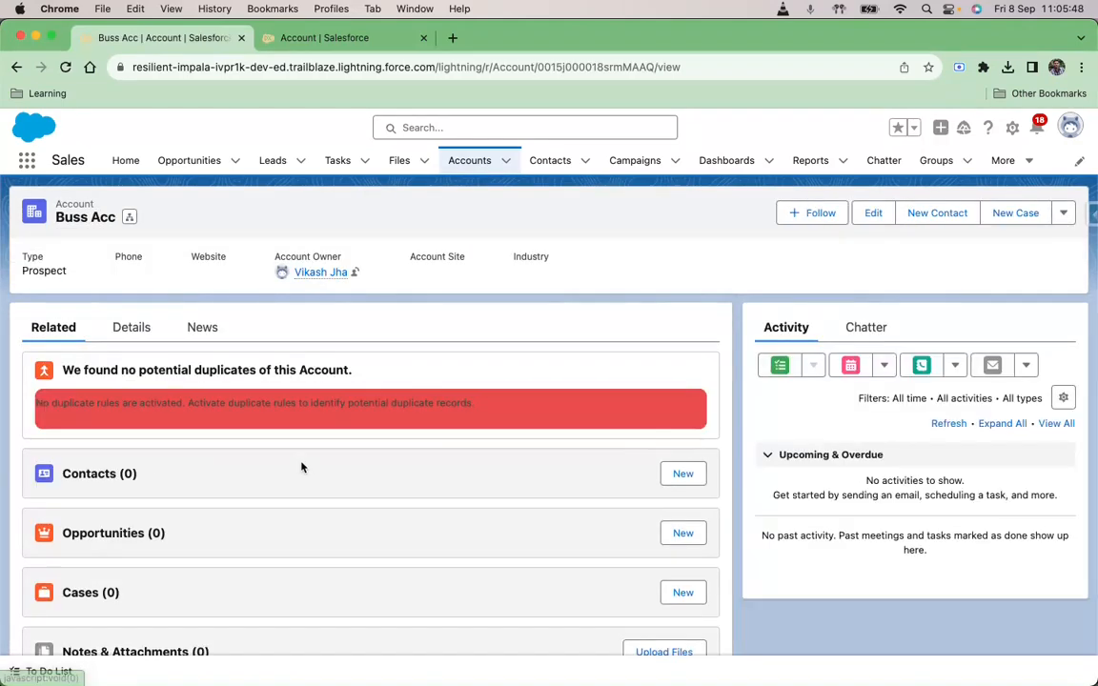
Step: In the Buss Acc record's details, change the Type to Customer - Channel and save the record
left_click(133, 326)
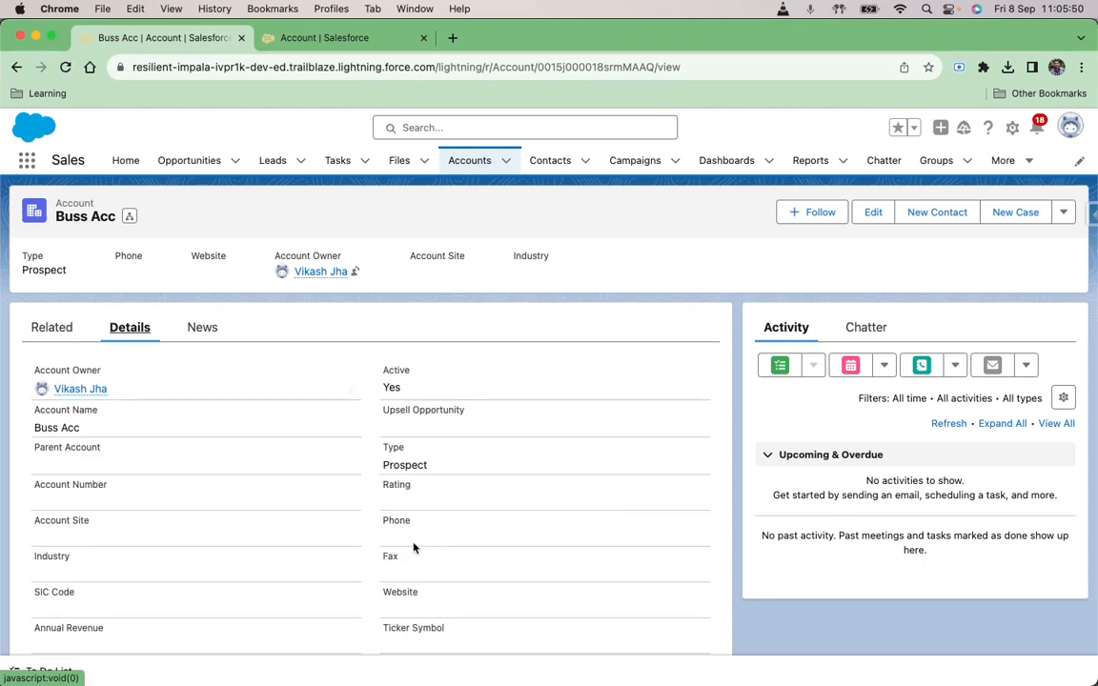
scroll(414, 548, "down", 3)
scroll(413, 548, "down", 4)
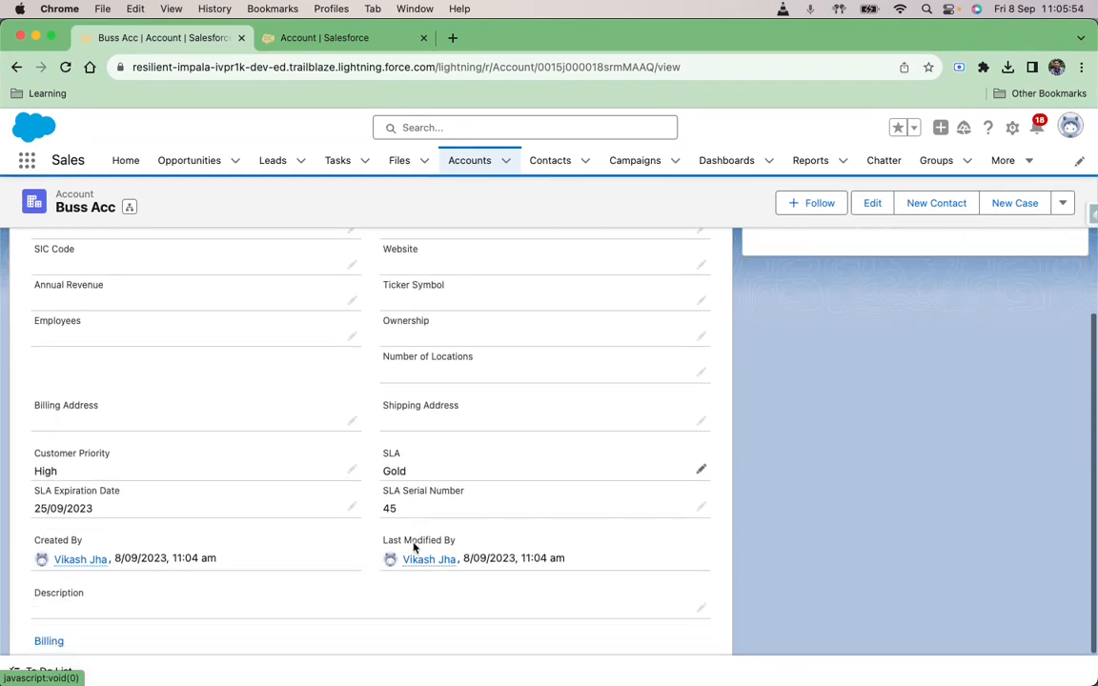
scroll(414, 549, "up", 4)
scroll(414, 548, "up", 3)
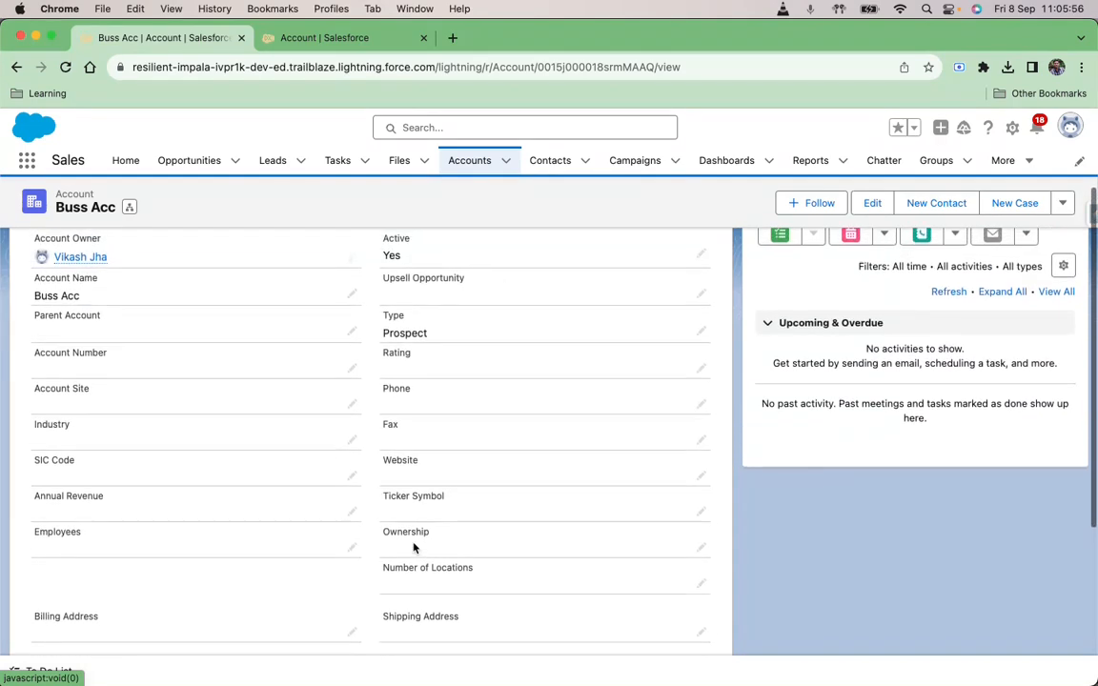
left_click(702, 370)
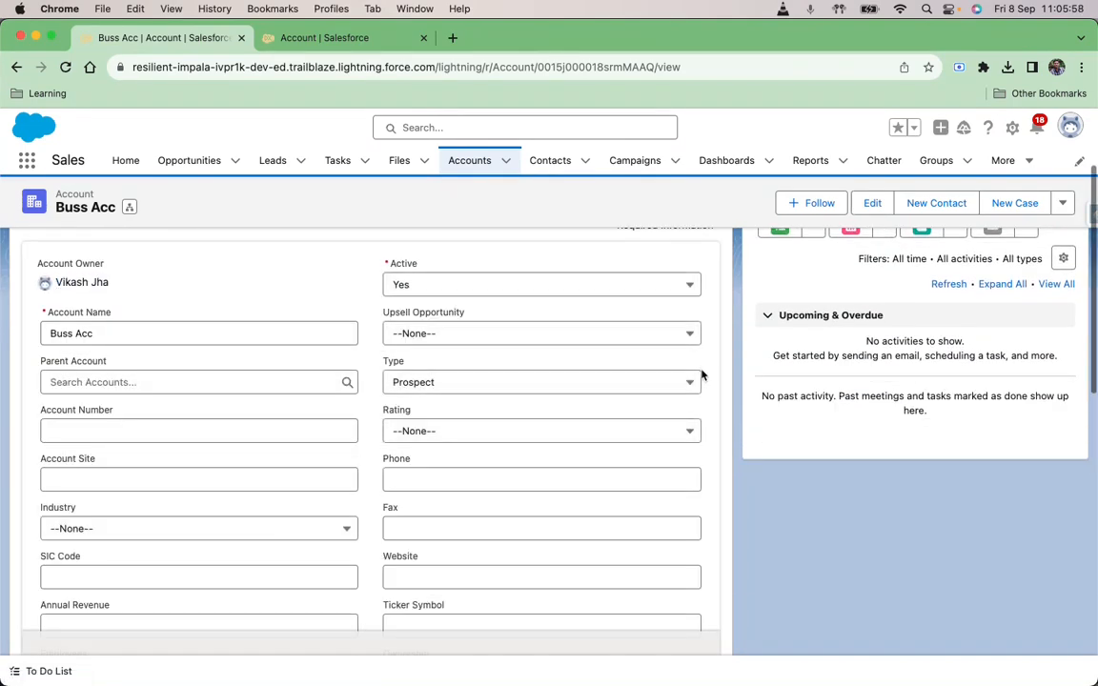
left_click(682, 385)
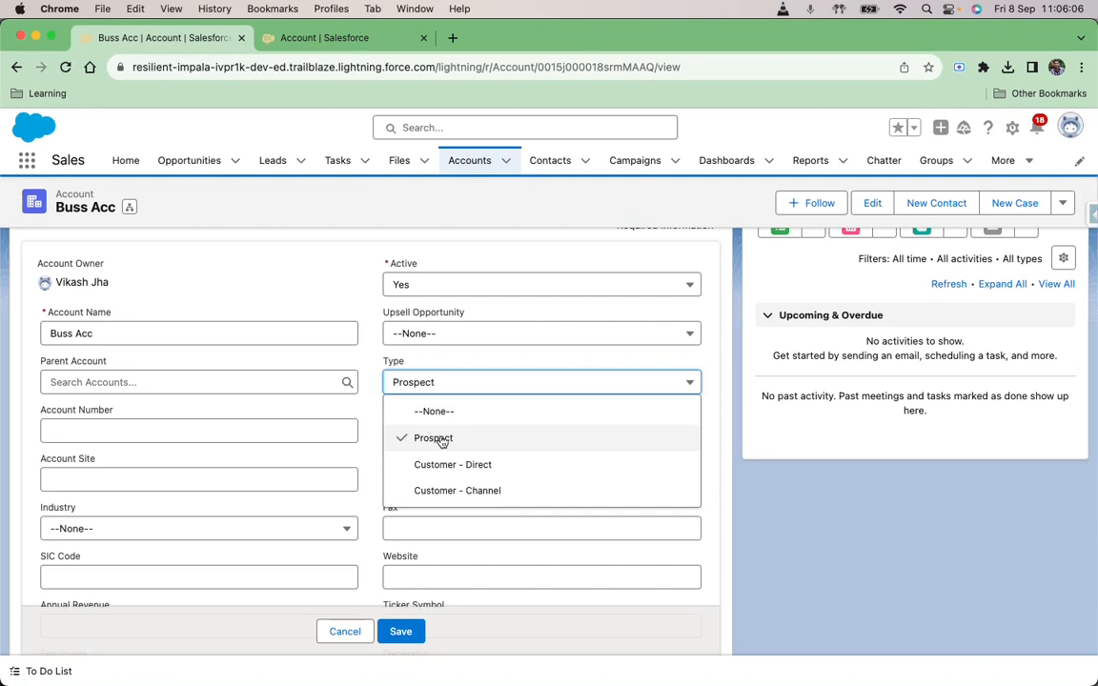
left_click(448, 489)
left_click(401, 631)
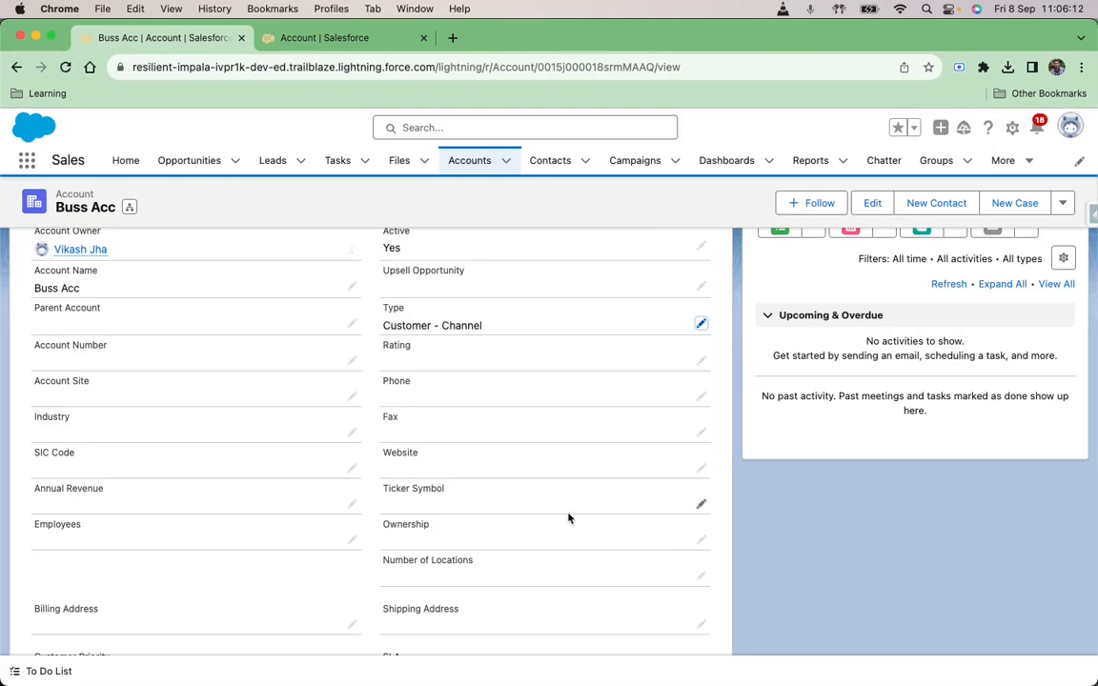
Step: Return to the Account object's setup and open its page layout assignments for editing
left_click(335, 40)
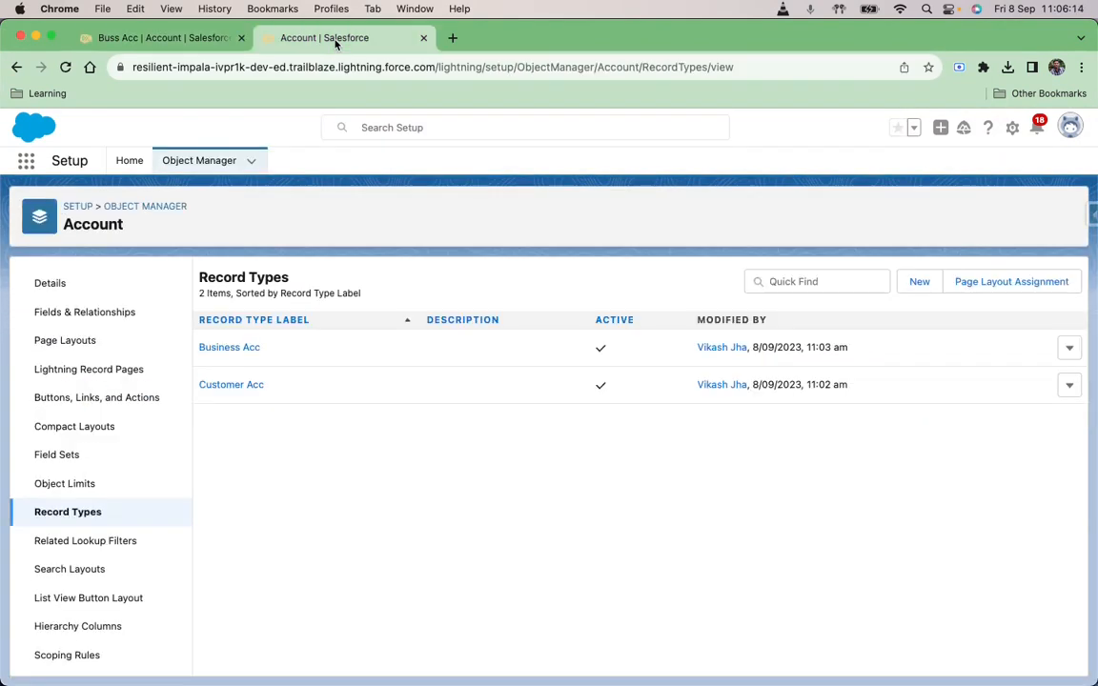
left_click(82, 343)
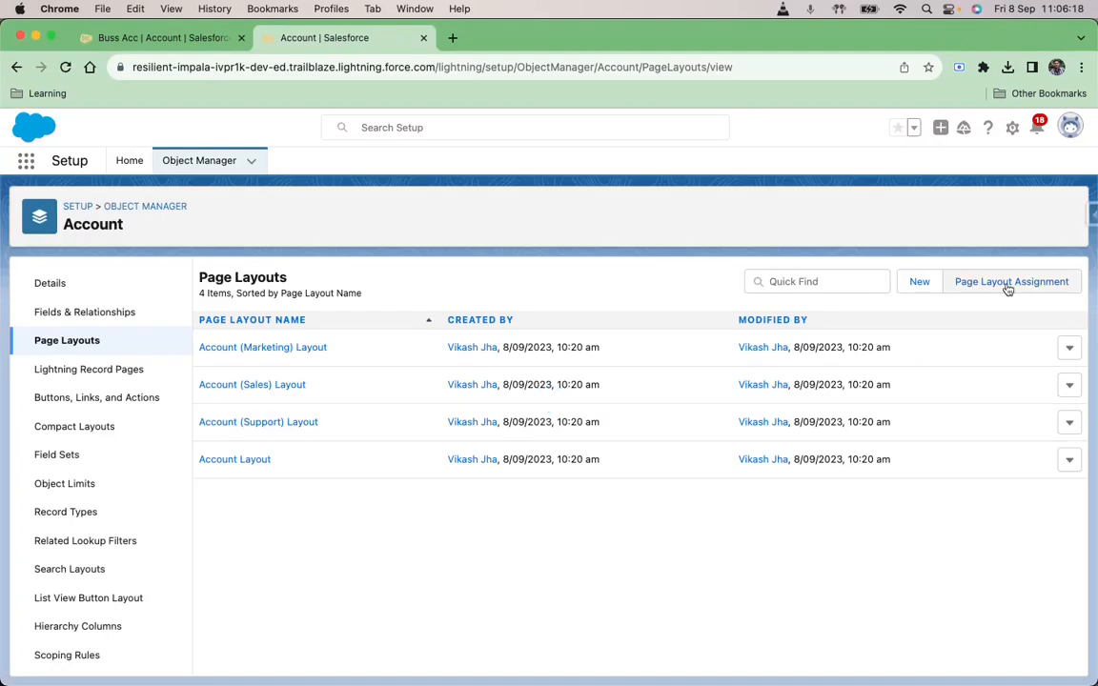
left_click(1007, 284)
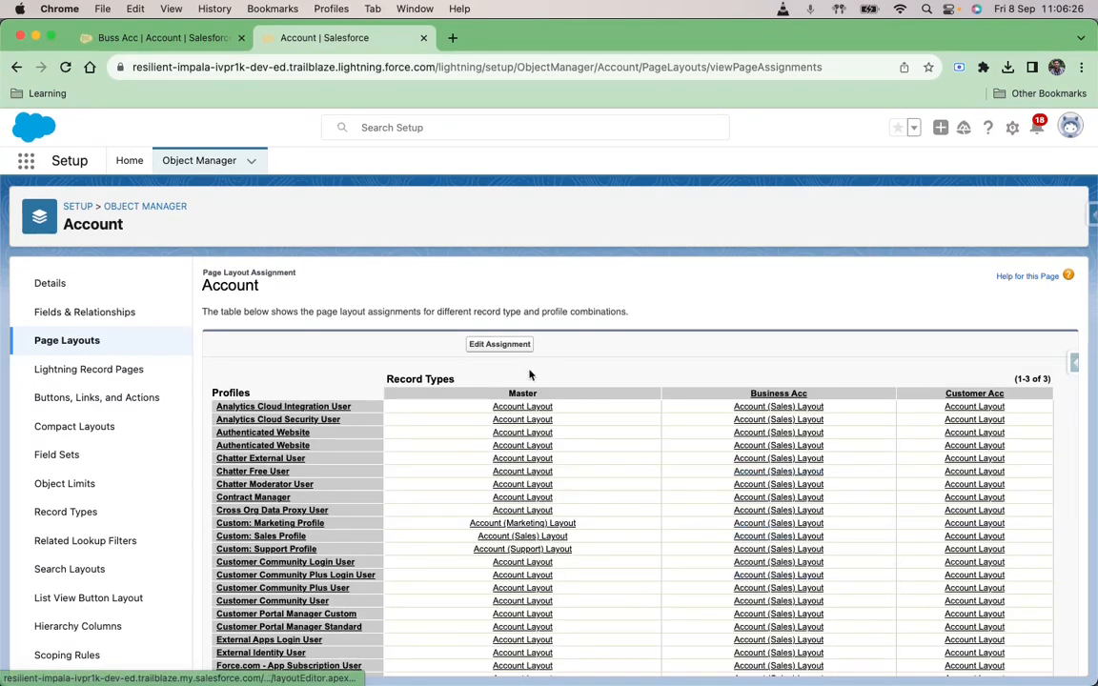
left_click(499, 346)
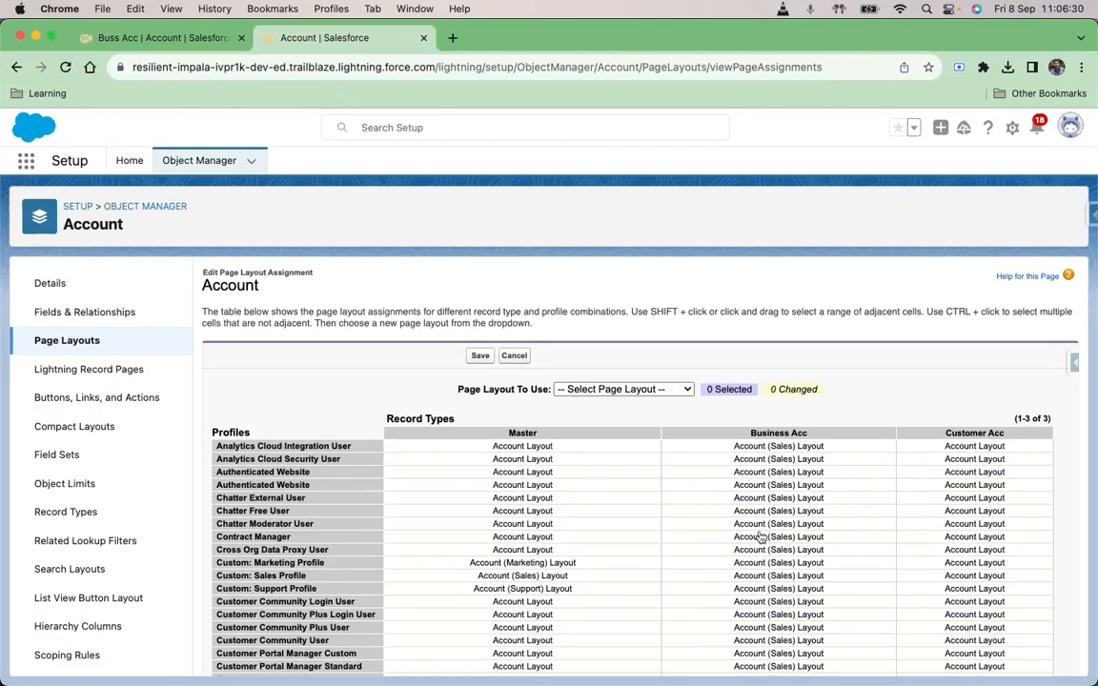
Step: Assign the Account (Marketing) Layout to the System Administrator profile for the Business Acc record type, save, and check the assignment
scroll(725, 552, "down", 5)
left_click(788, 608)
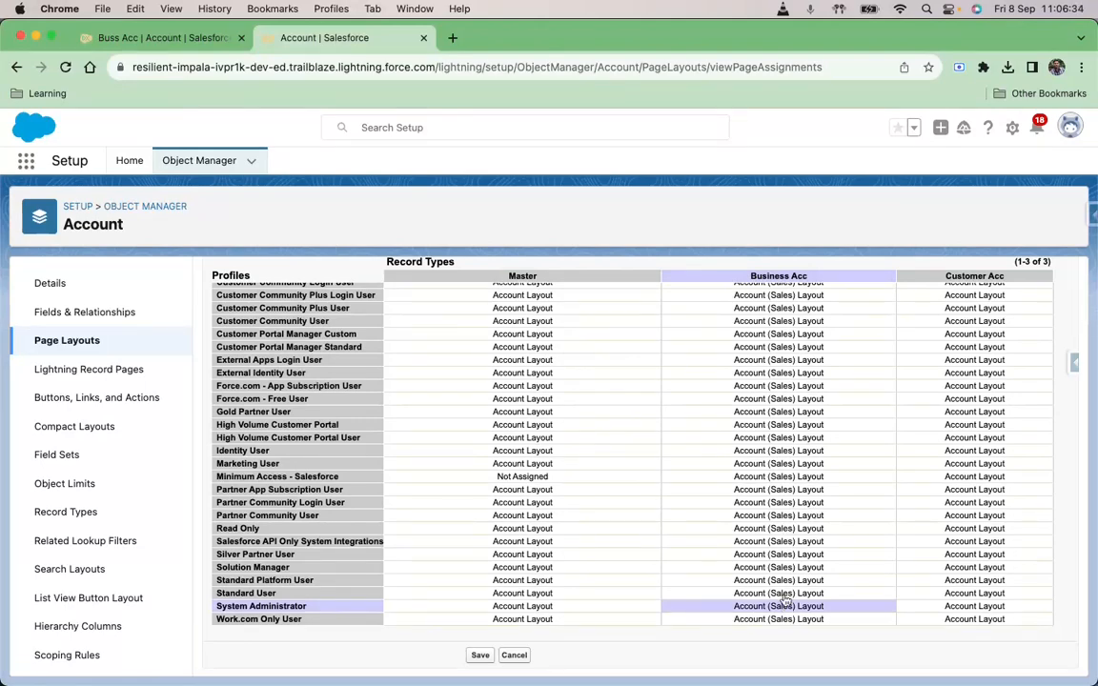
scroll(777, 520, "up", 10)
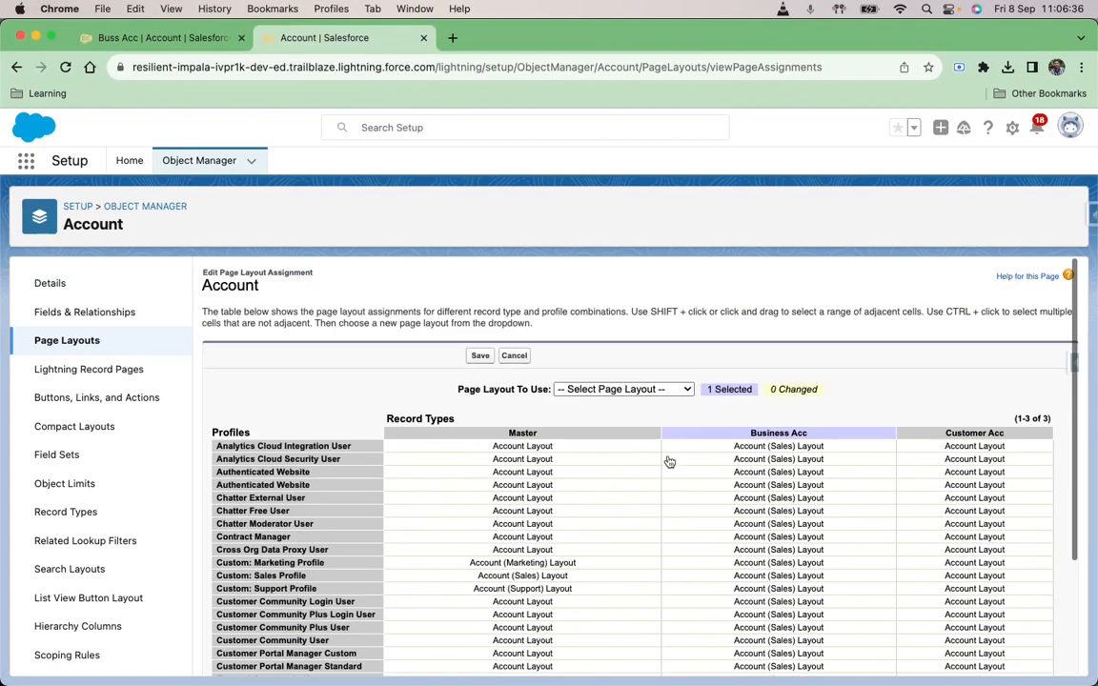
left_click(656, 389)
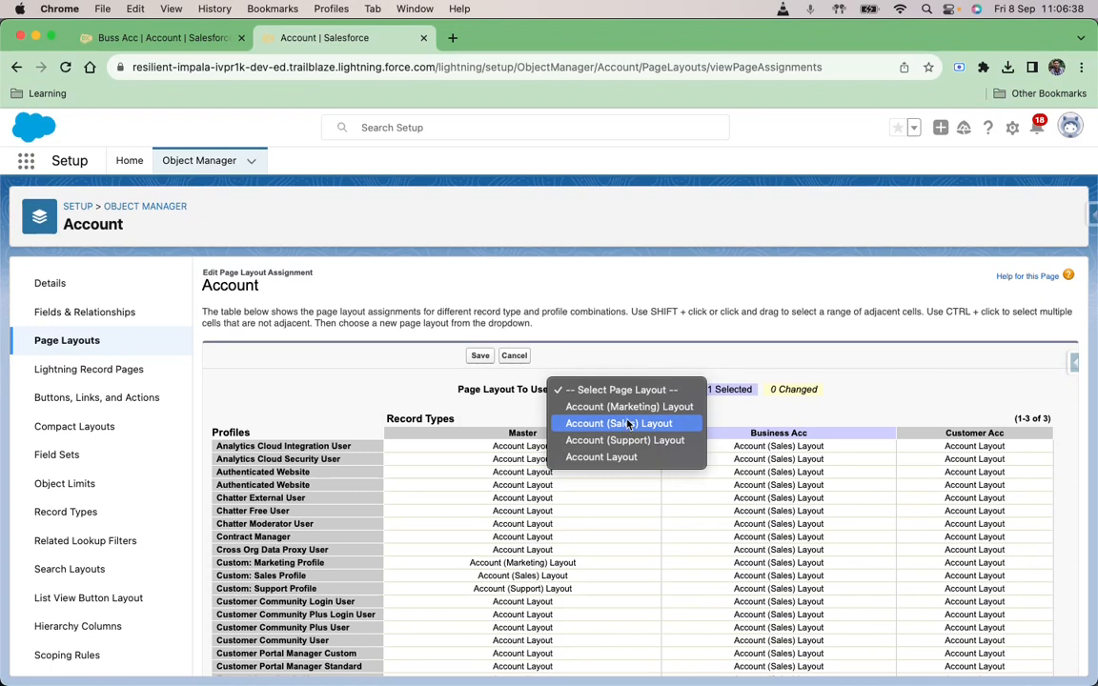
left_click(627, 407)
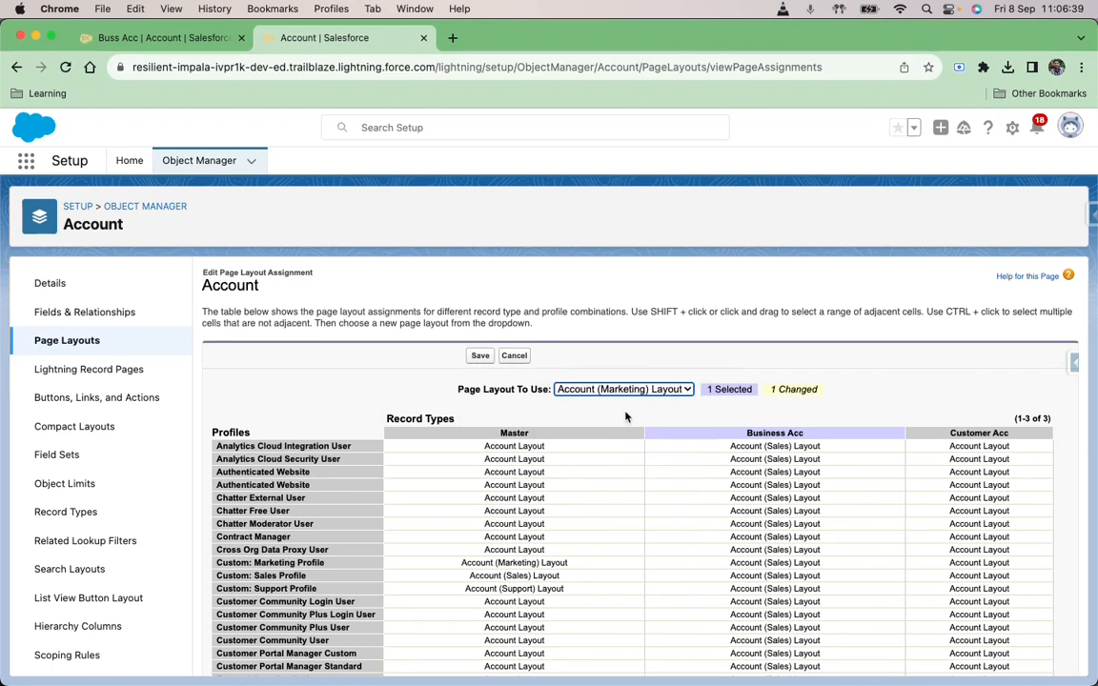
left_click(479, 355)
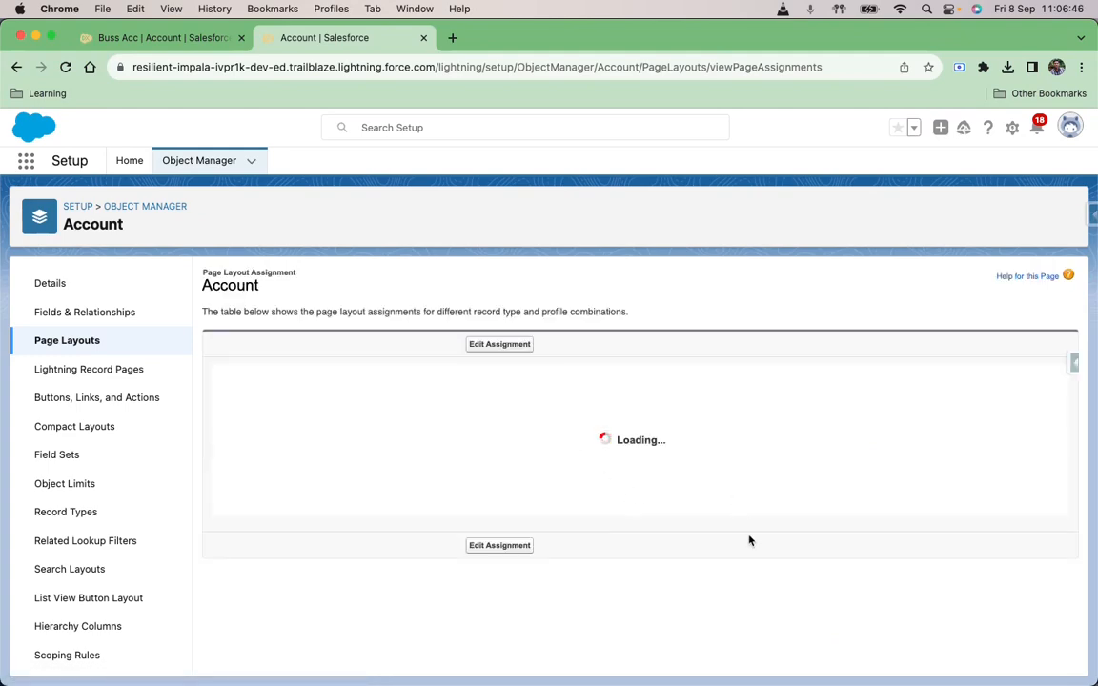
scroll(751, 540, "down", 10)
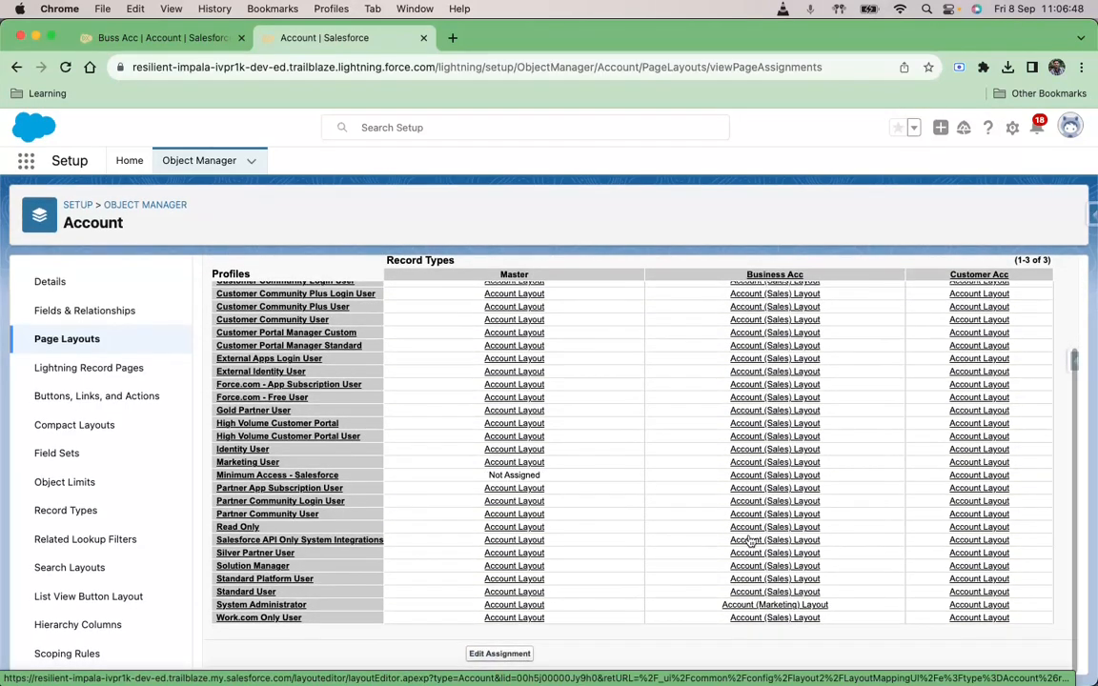